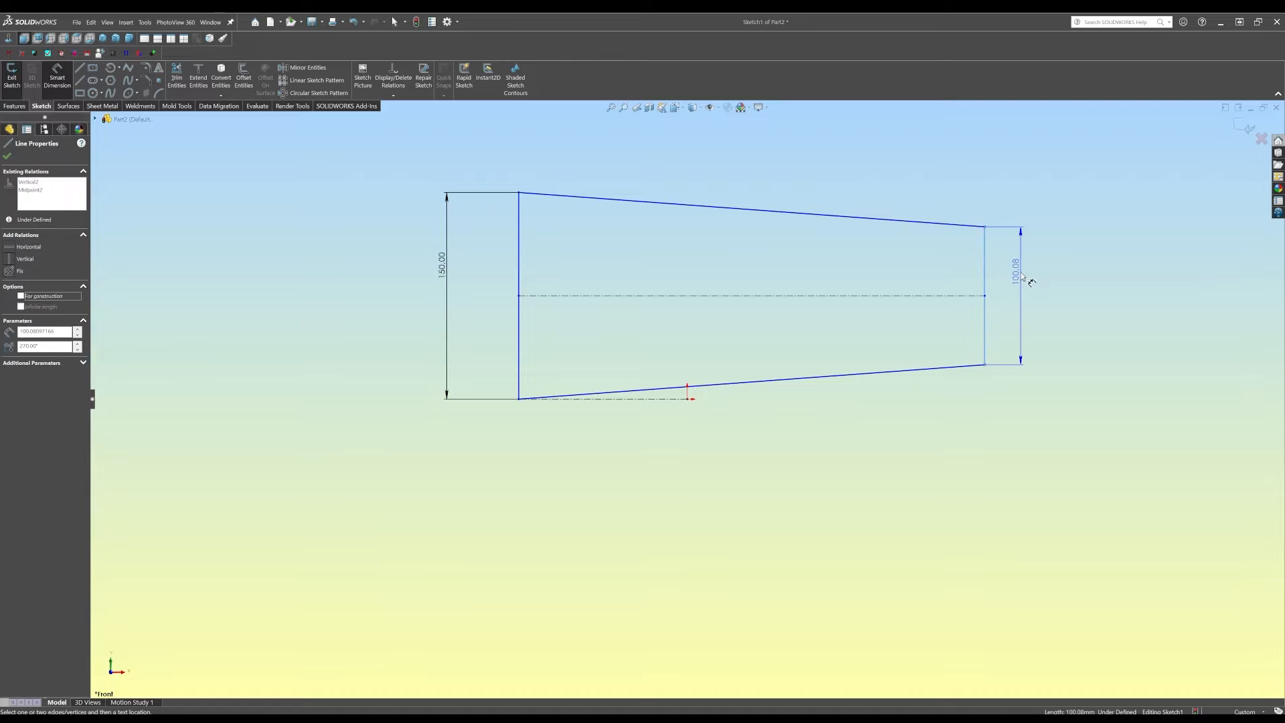
Dimension the trapezoid's short right edge as 100 mm and the horizontal distance between its vertical edges as 380 mm
left_click(1025, 280)
key("Return")
left_click(518, 369)
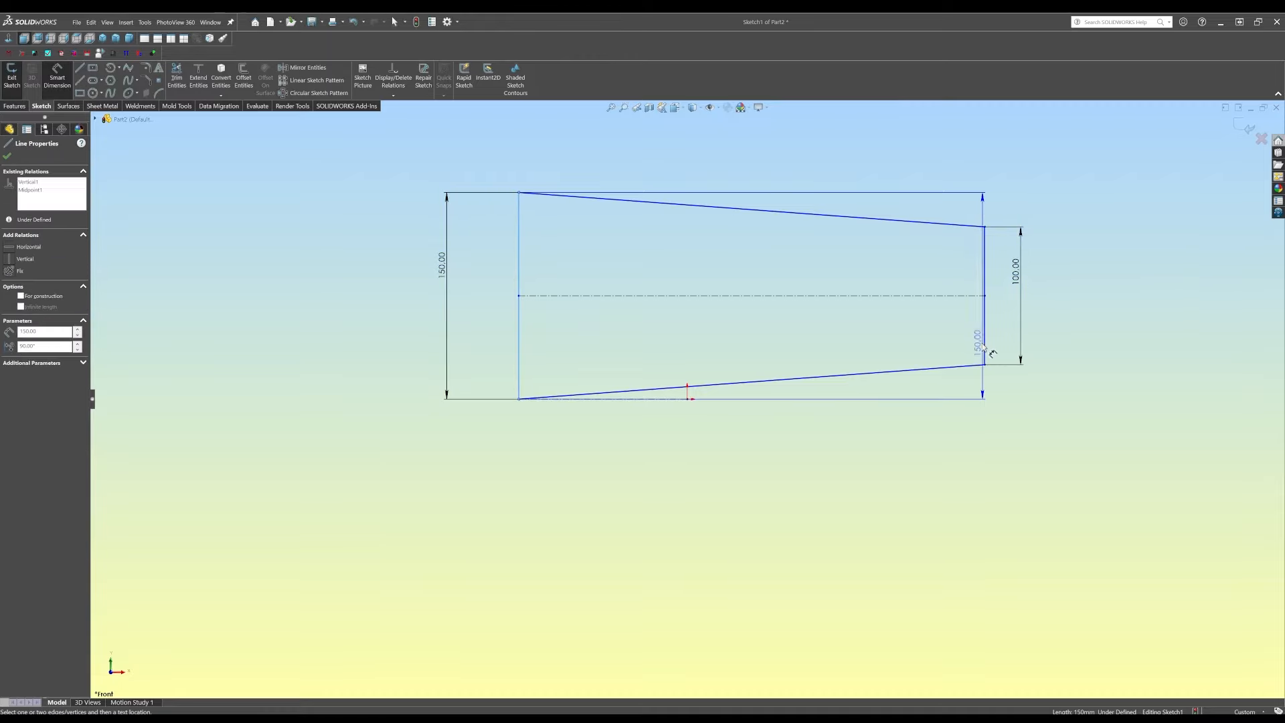
left_click(984, 339)
left_click(744, 503)
key("Return")
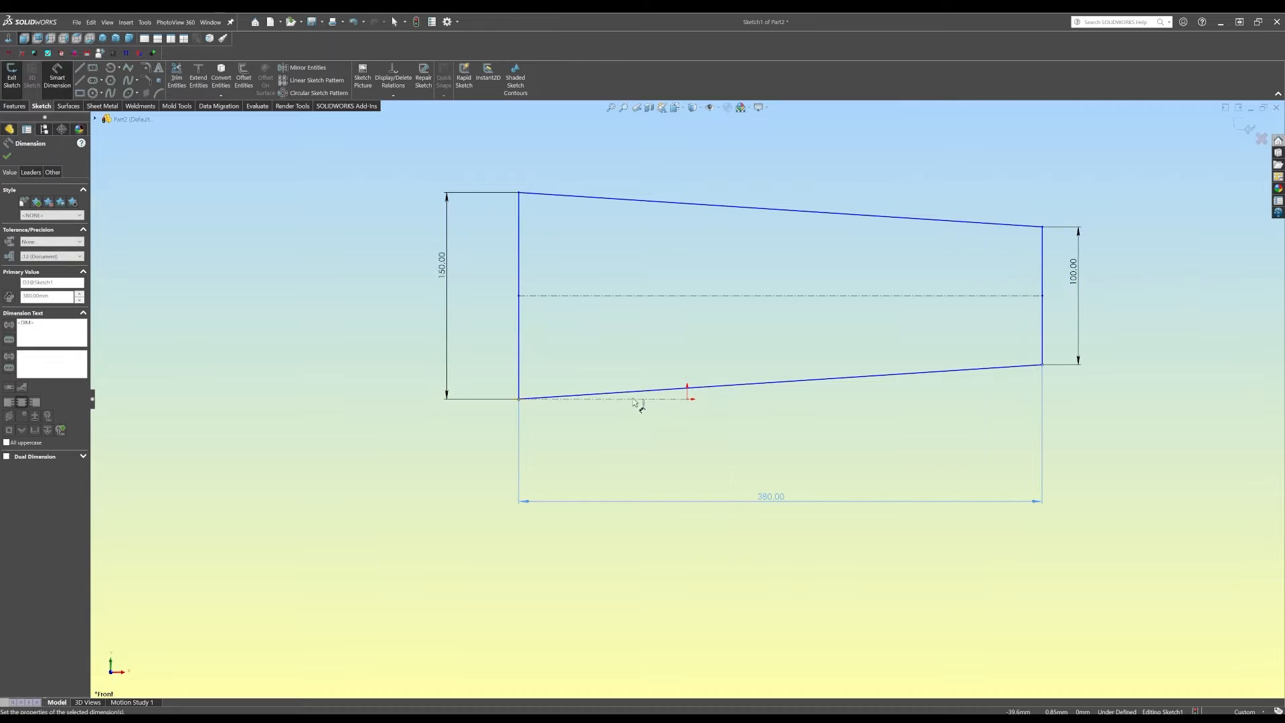
Dimension the construction line between the lower-left corner and the origin with the equation "D3@Sketch1"/2, half the overall length
left_click(629, 400)
left_click(612, 447)
type("=")
left_click(771, 496)
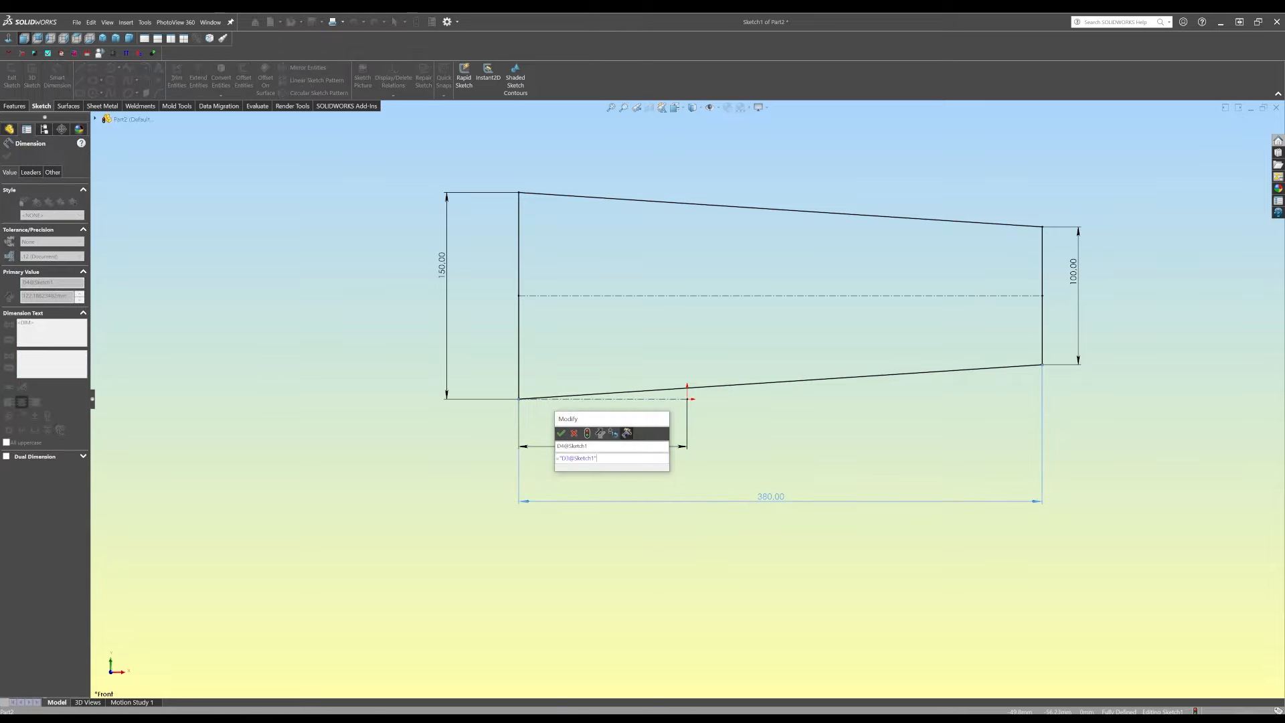
type("/2")
key("Return")
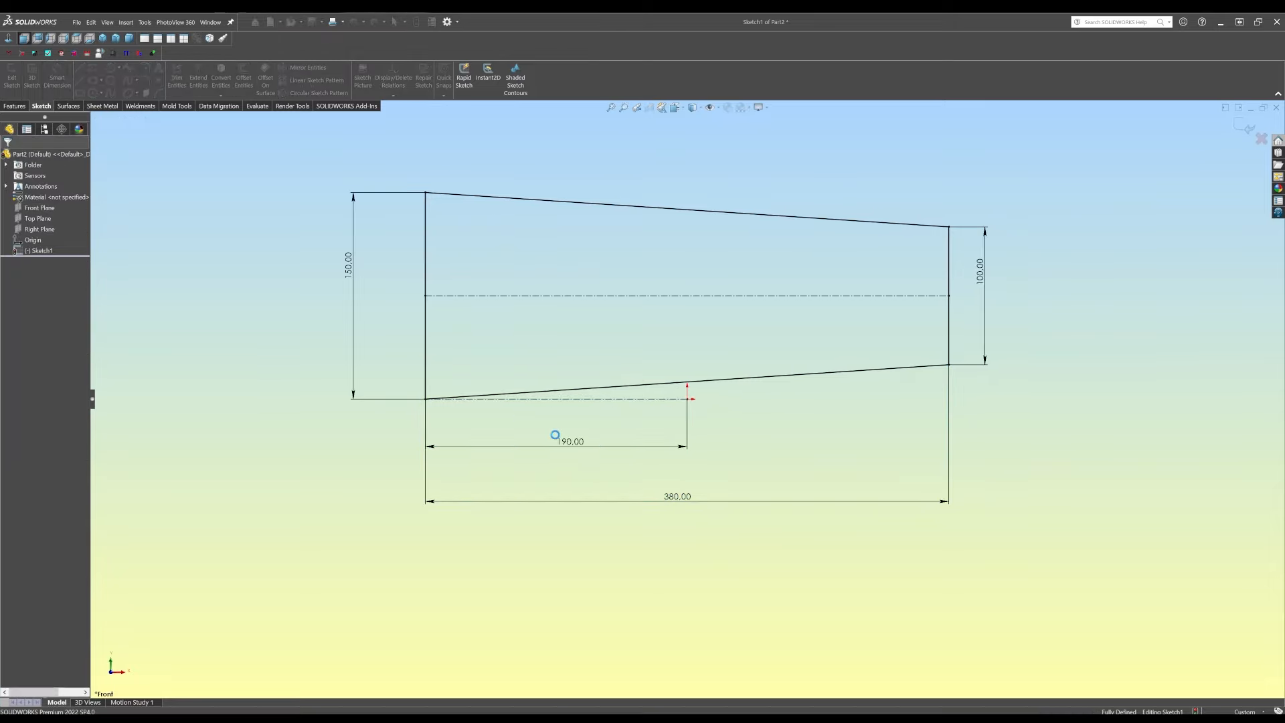
Sketch a four-sided cutout about 84 mm wide in the profile's upper-left area, with its top edge parallel to the profile's sloped top
key("l")
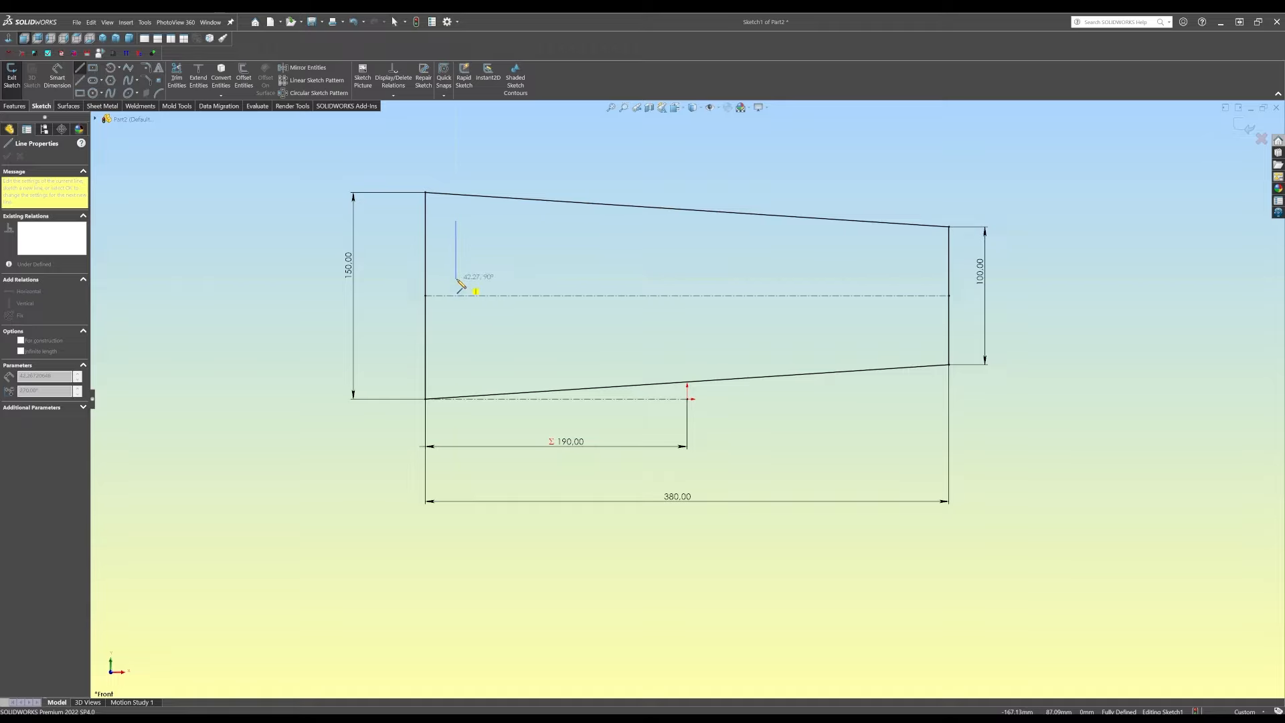
left_click(456, 280)
left_click(570, 279)
left_click(571, 236)
left_click(456, 221)
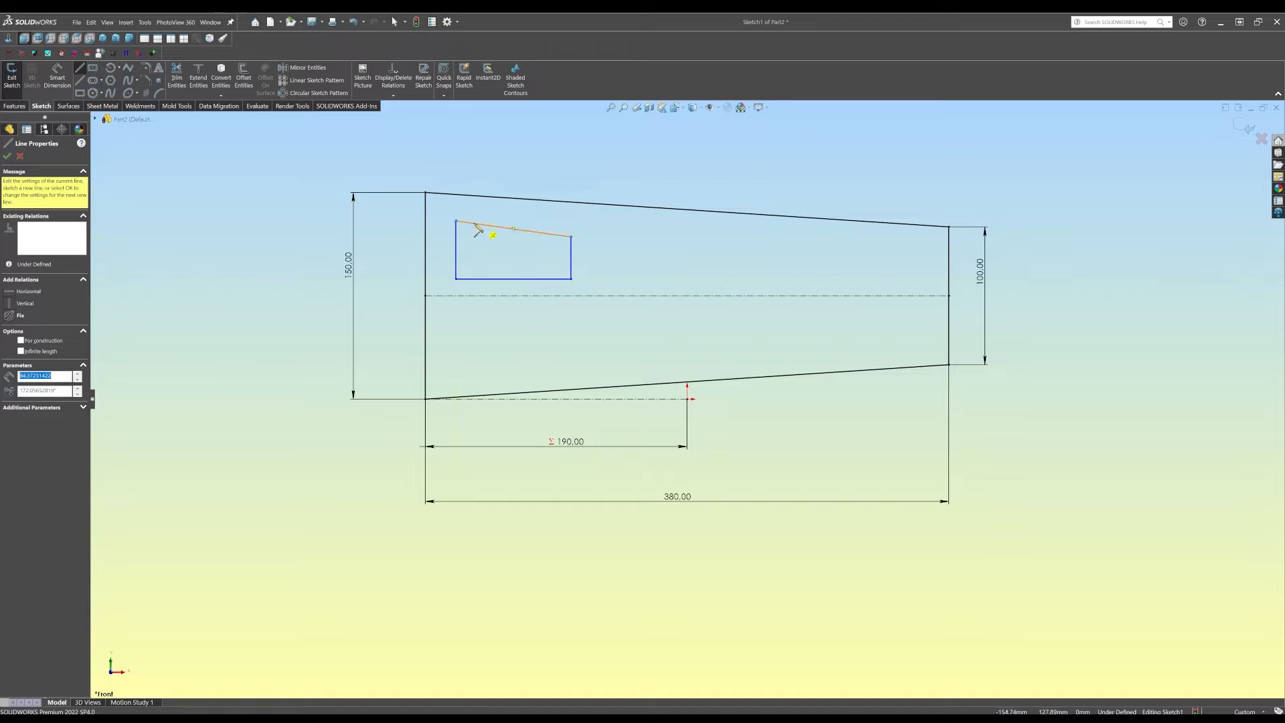
key("Escape")
left_click(483, 196)
left_click(485, 225, "ctrl")
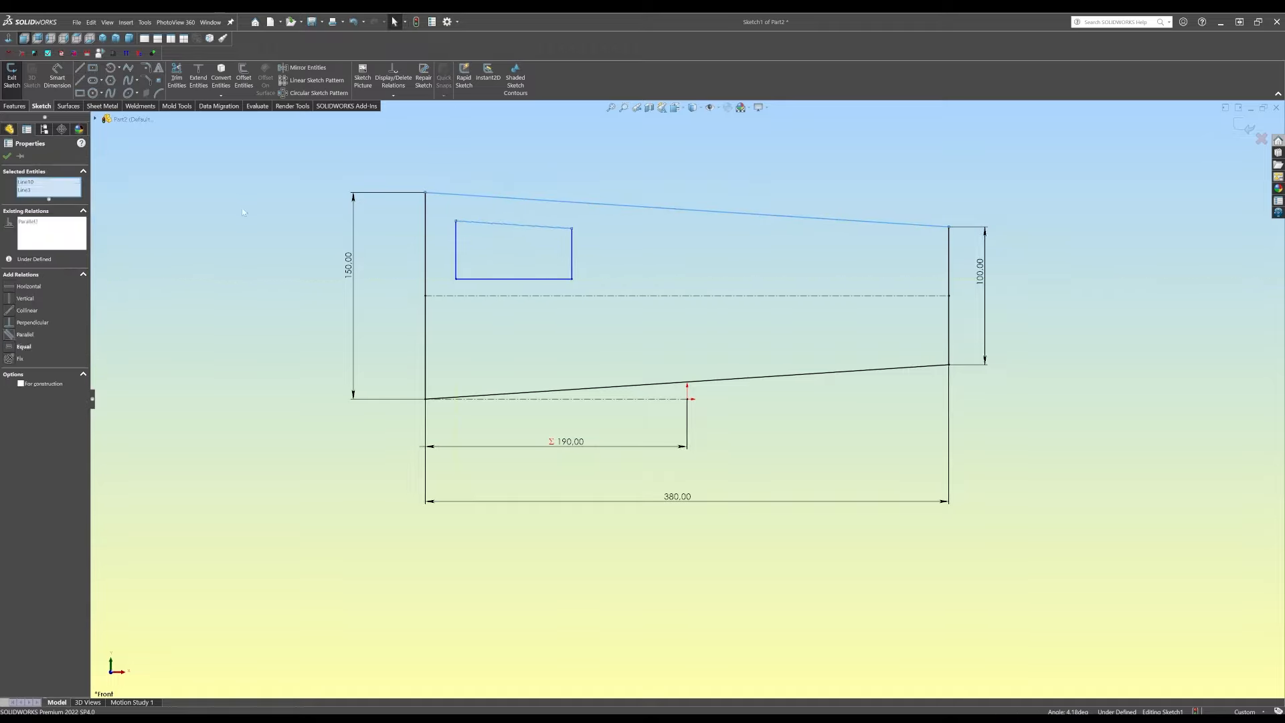
Dimension the first cutout's left side 20 mm from the profile's left edge
key("d")
left_click(457, 244)
left_click(425, 237)
left_click(440, 172)
type("20")
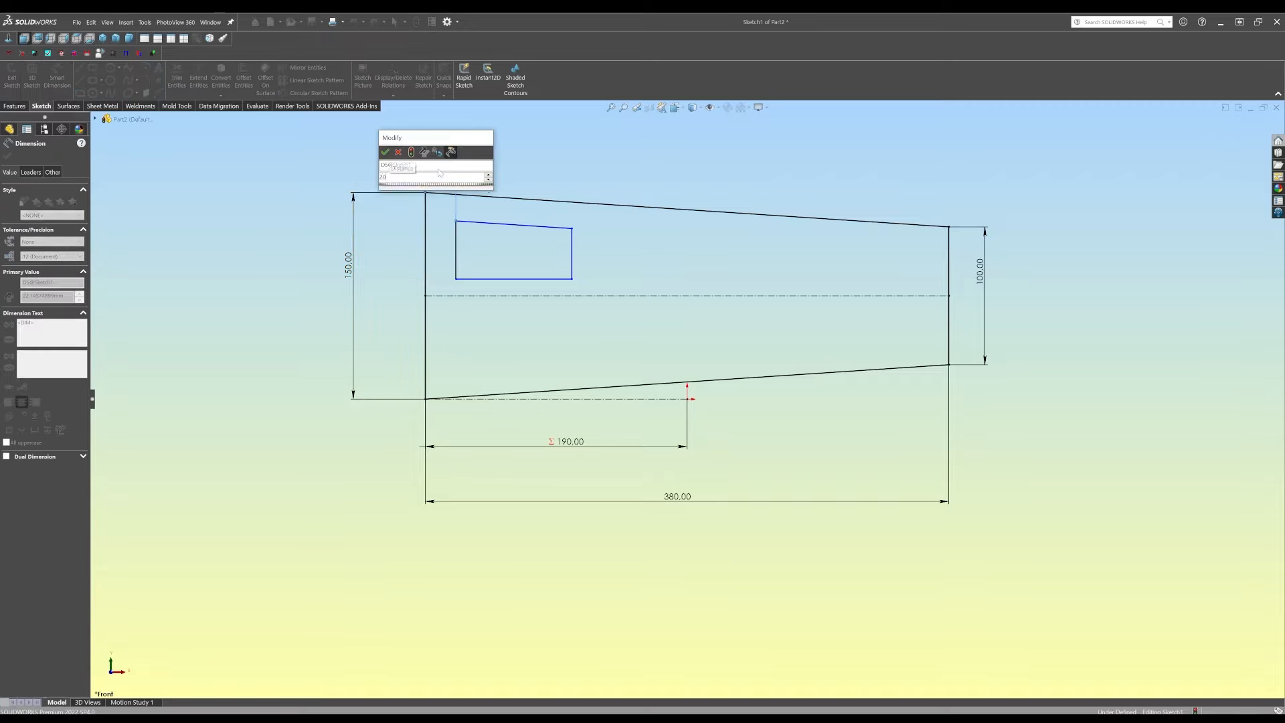
key("Return")
Dimension the first cutout's sloped top edge 15 mm from the profile's upper edge
left_click(516, 224)
left_click(516, 198)
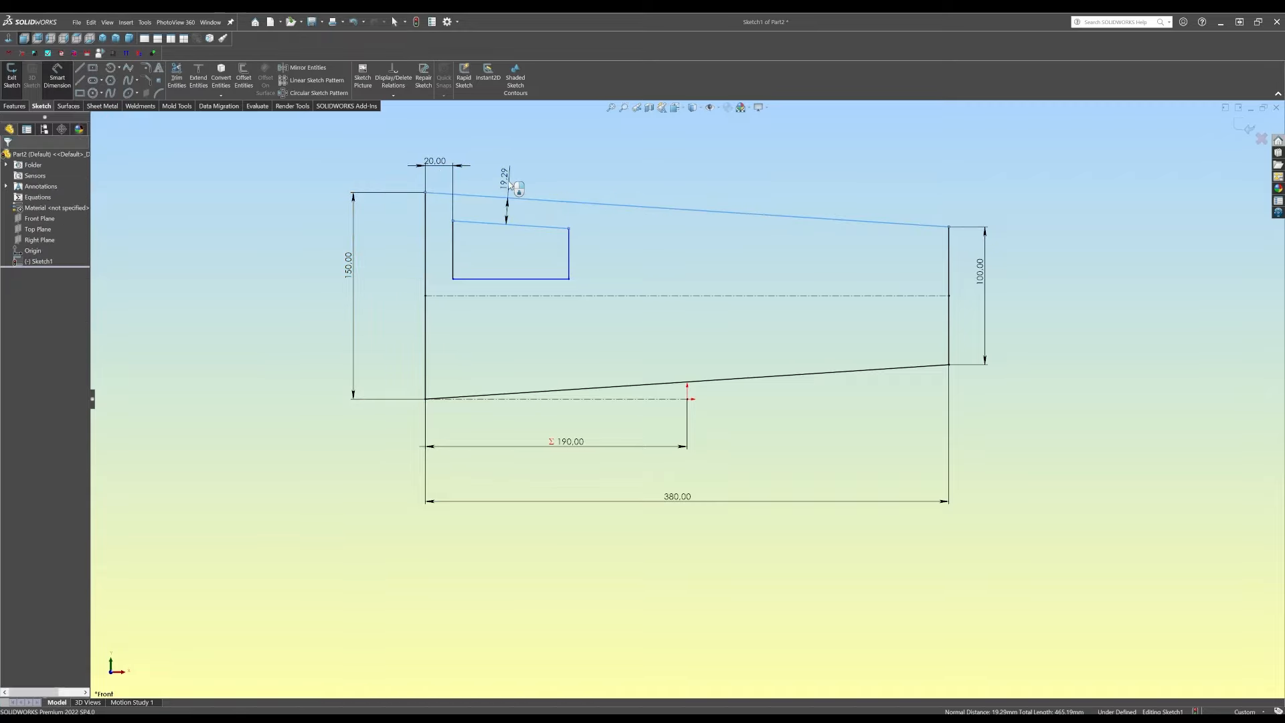
left_click(509, 182)
type("15")
key("Return")
Dimension the first cutout's width as 100 mm between its vertical sides
left_click(453, 250)
left_click(569, 245)
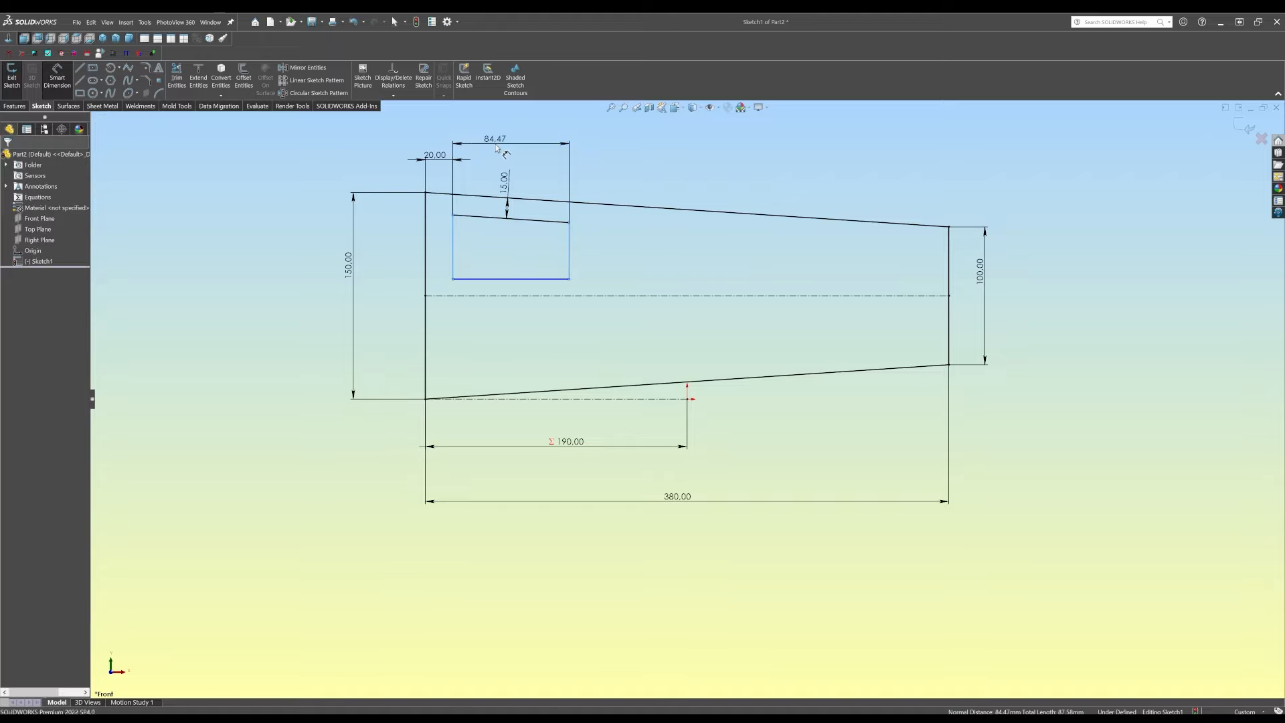
left_click(503, 153)
type("100")
key("Return")
Dimension the first cutout's bottom edge 15 mm above the horizontal centerline
left_click(493, 279)
left_click(420, 295)
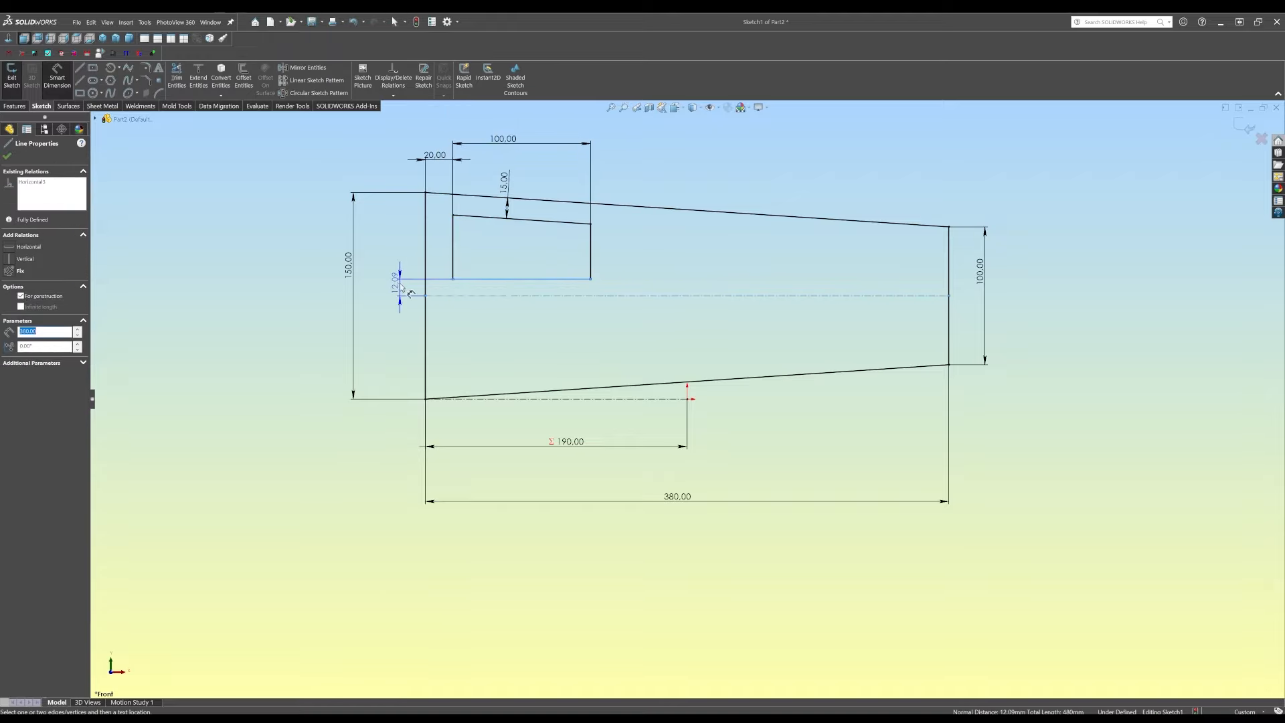
left_click(408, 293)
type("15")
key("Return")
Sketch a second four-sided cutout beside the first, about 33 mm high on its left side, with its top parallel to the profile's upper edge
key("l")
left_click(619, 230)
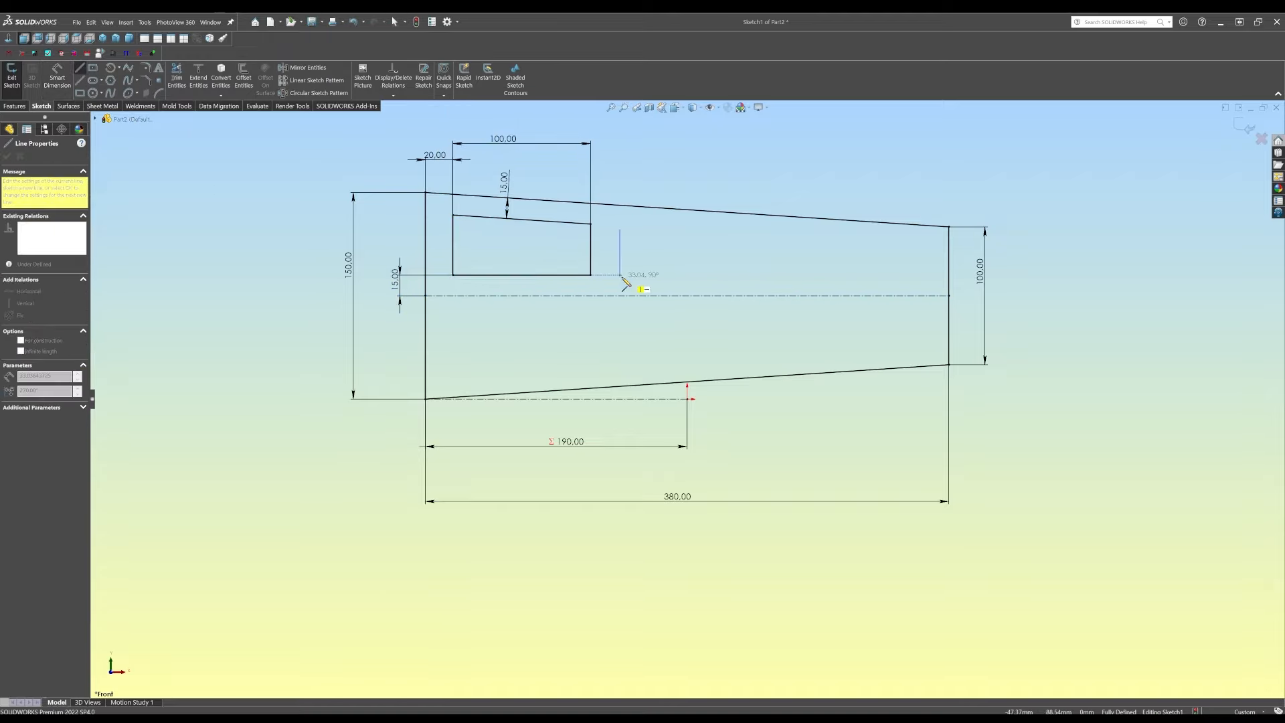
left_click(619, 274)
left_click(735, 275)
left_click(734, 243)
left_click(619, 229)
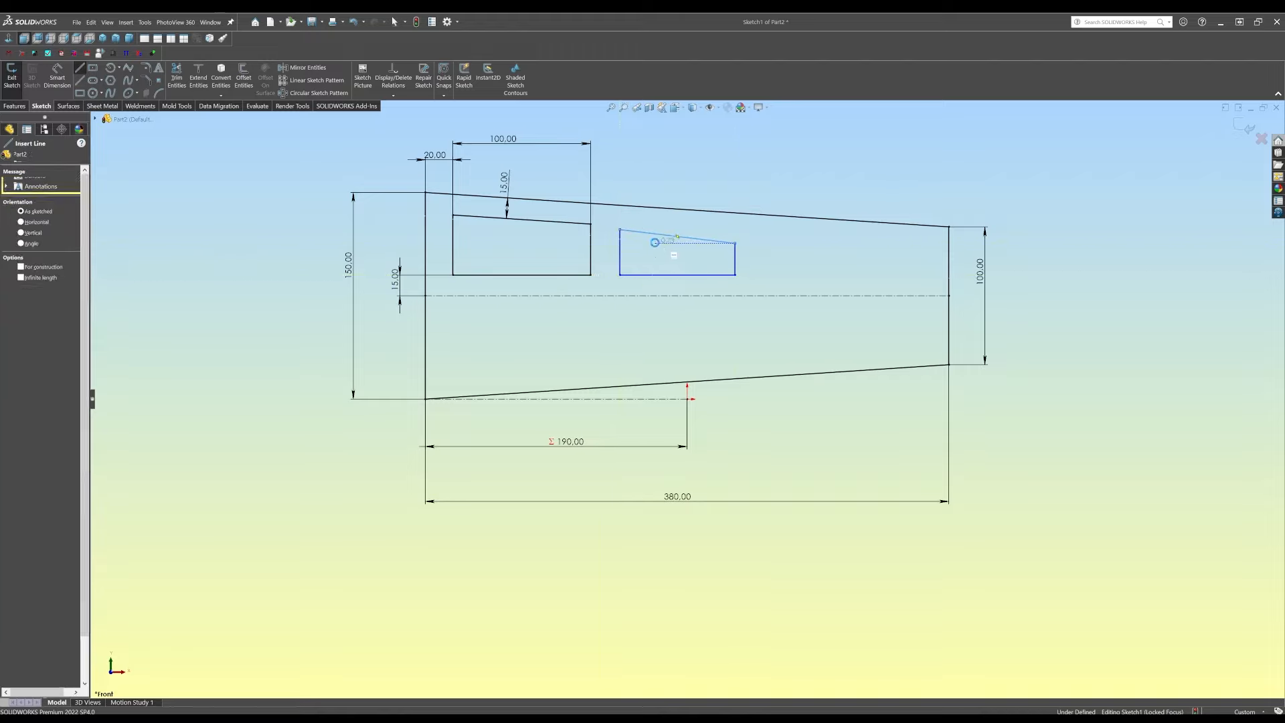
key("Escape")
Make the second cutout's bottom edge collinear with the first cutout's bottom edge
left_click(639, 274)
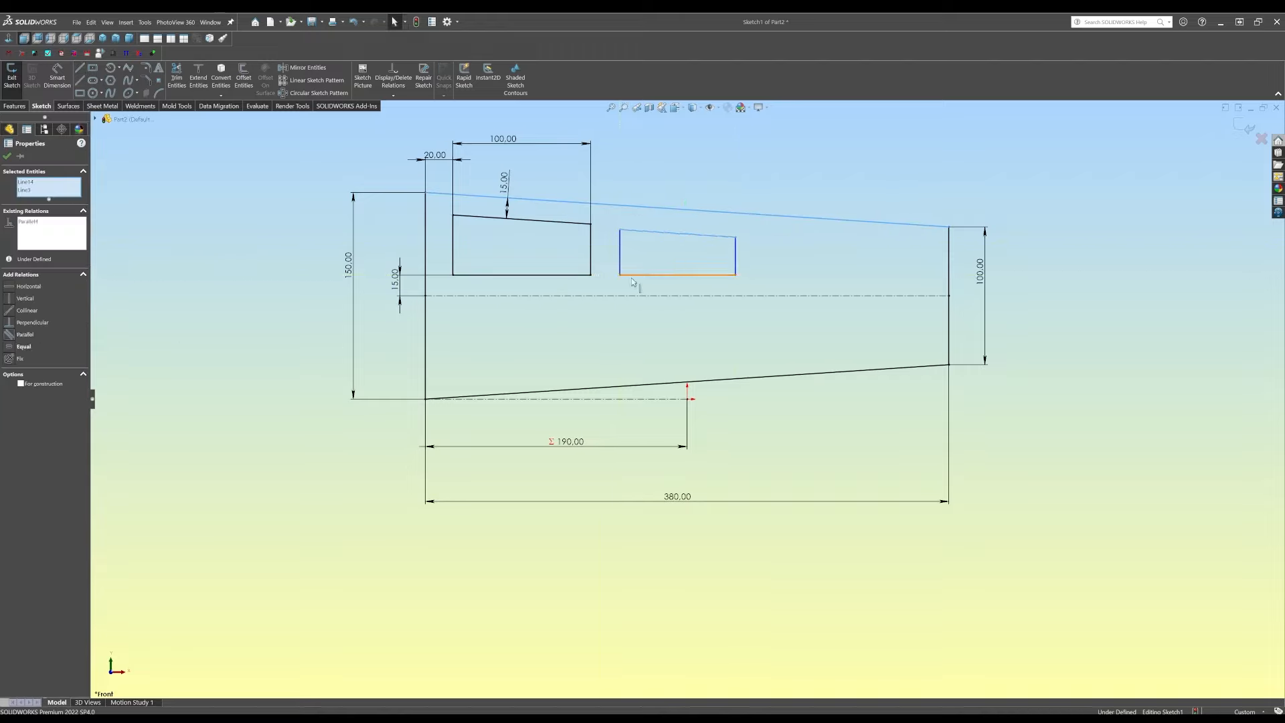
left_click(579, 275, "ctrl")
left_click(26, 310)
Dimension the gap between the first and second cutouts as 20 mm
left_click(57, 78)
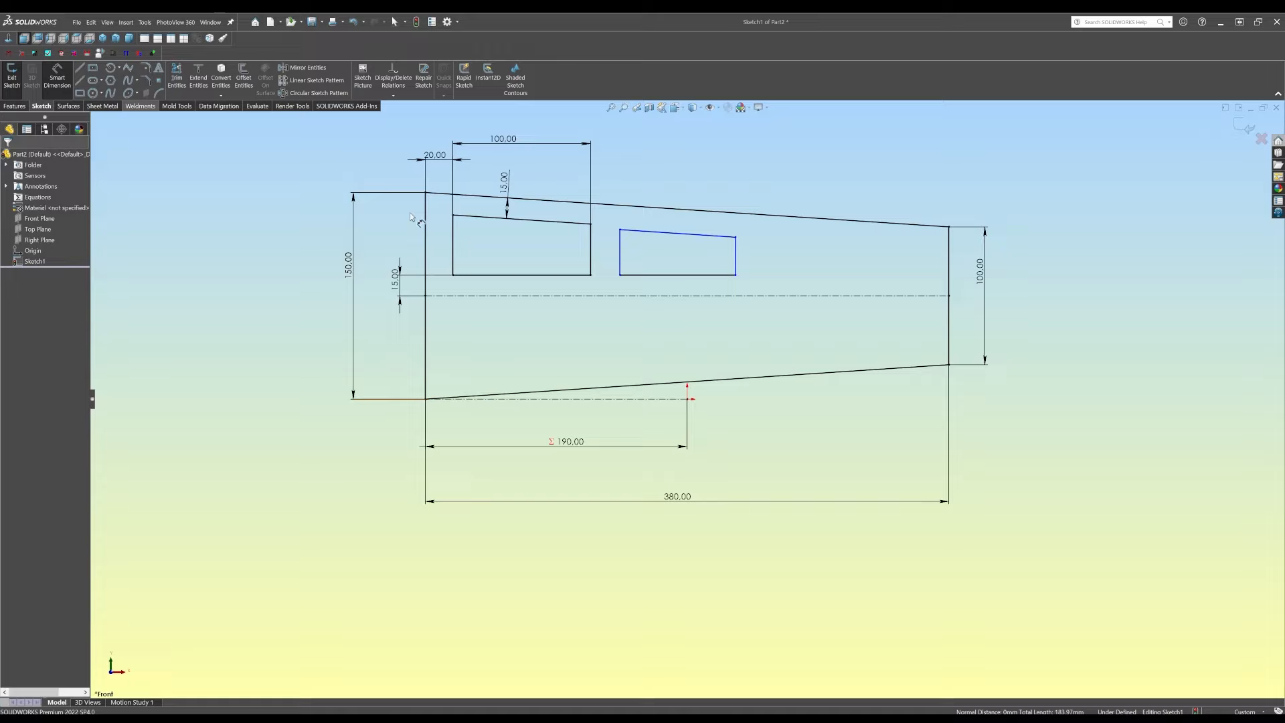
left_click(620, 261)
left_click(591, 258)
left_click(608, 188)
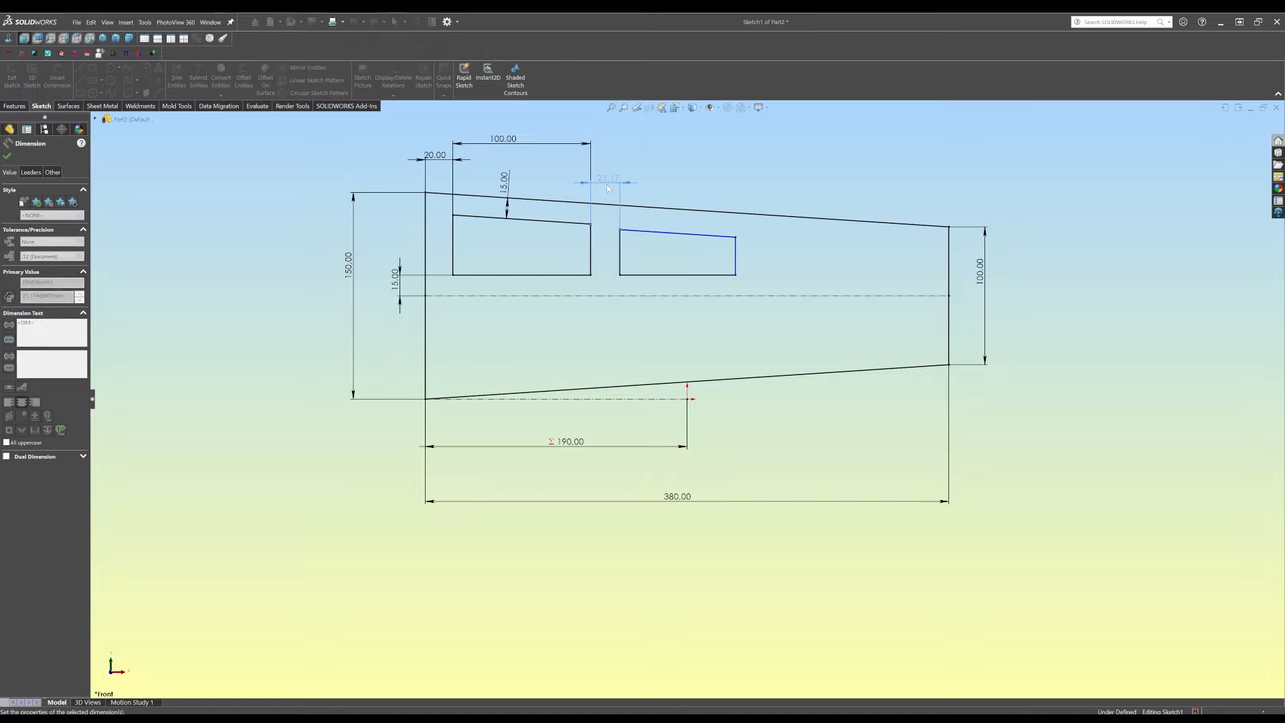
type("20")
key("Return")
Dimension the second cutout's width as 100 mm between its vertical sides
left_click(620, 255)
left_click(735, 262)
left_click(679, 164)
type("1")
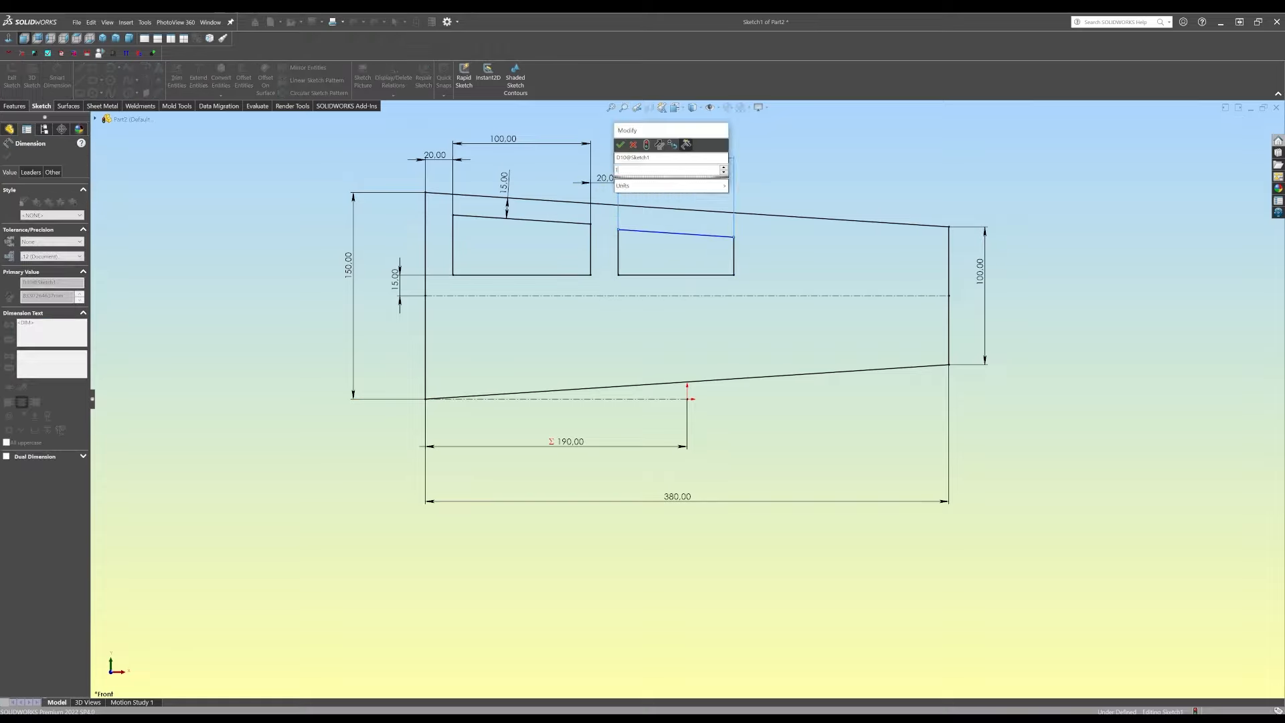
type("00")
key("Return")
key("Escape")
Make the second cutout's sloped top edge collinear with the first cutout's top edge
left_click(659, 232)
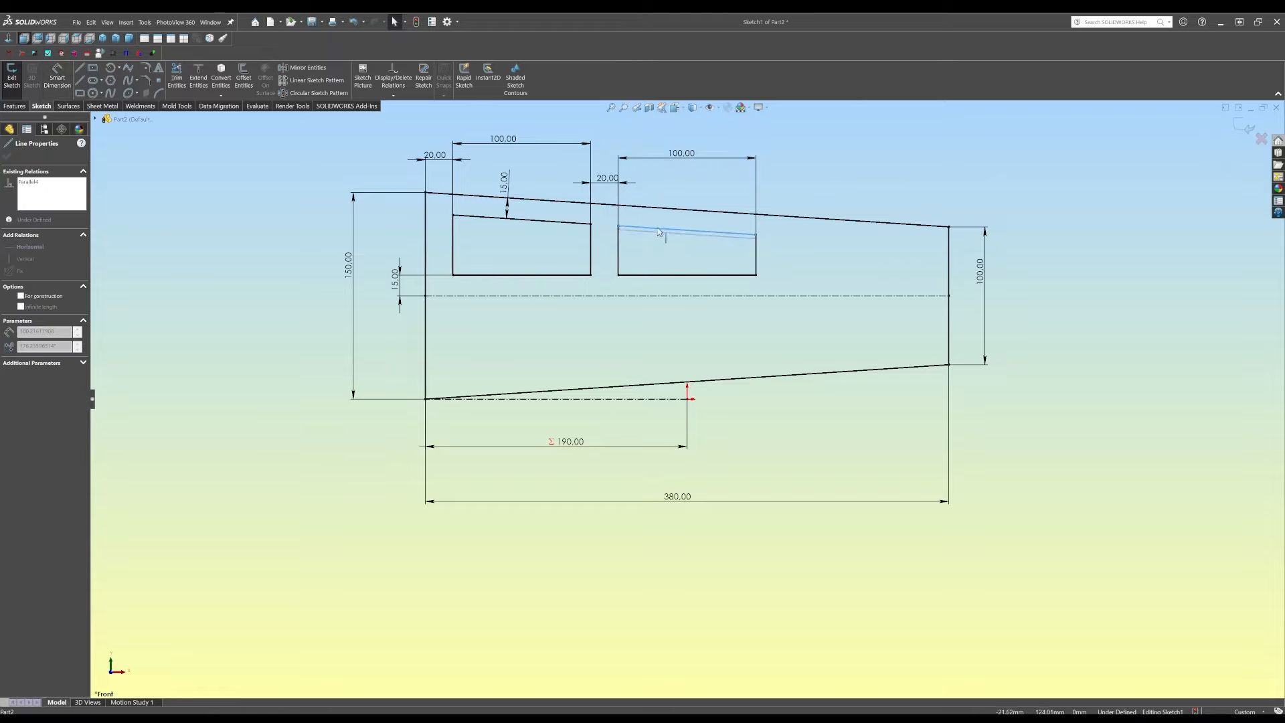
left_click(567, 223, "ctrl")
left_click(24, 310)
key("Escape")
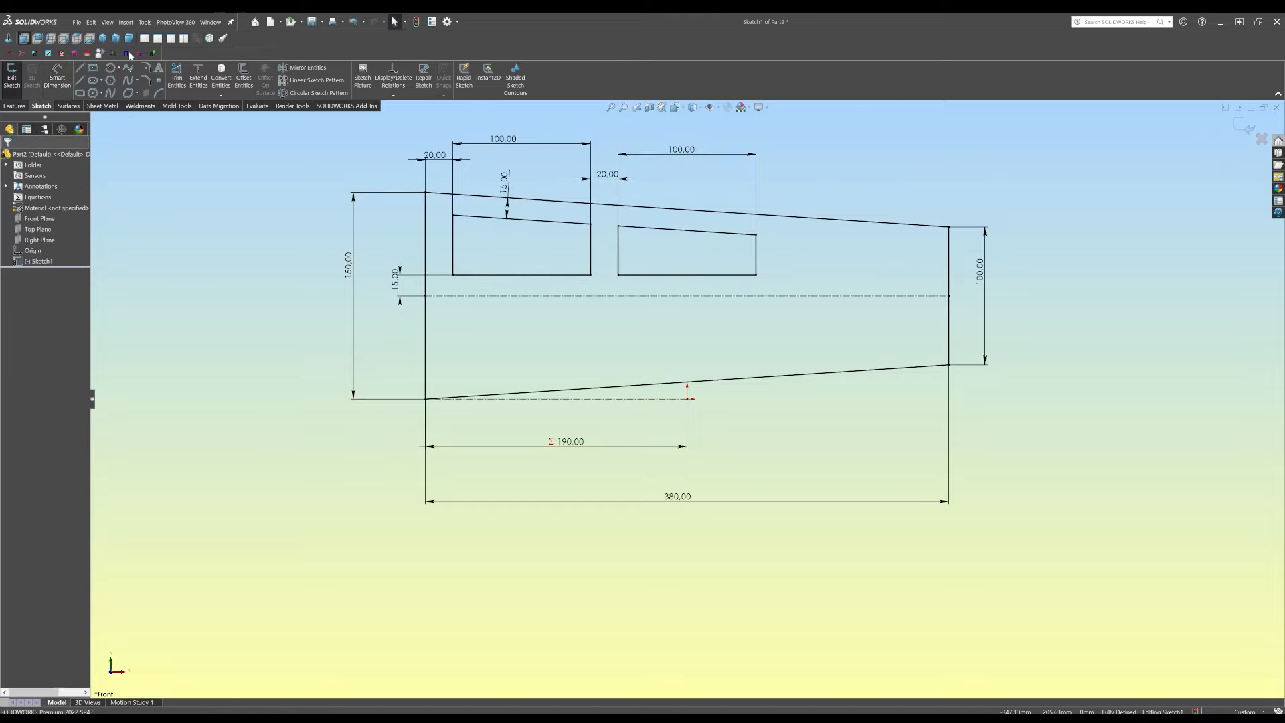
Sketch a third four-sided cutout with a sloped top to the right of the second, about 20 mm high on its right side
left_click(80, 68)
left_click(786, 237)
left_click(786, 279)
left_click(897, 279)
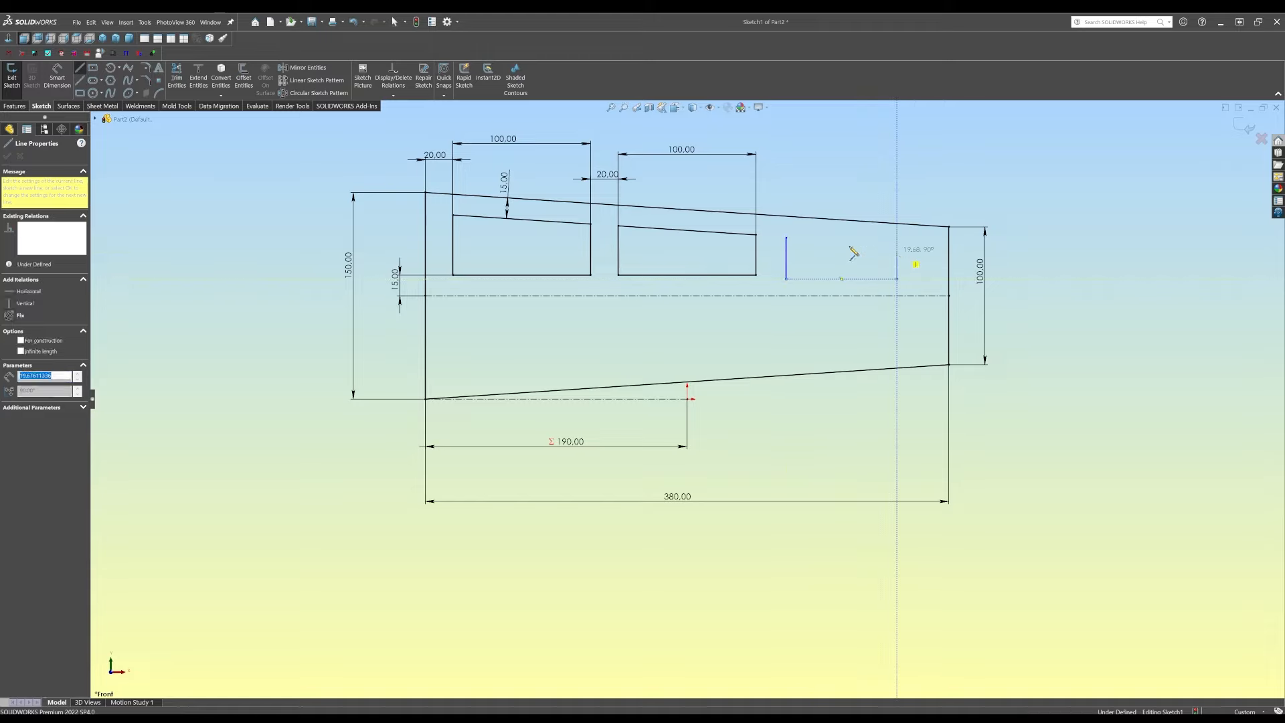
left_click(897, 252)
left_click(786, 237)
key("Escape")
Make the third cutout's top edge parallel to the profile's sloped upper edge
left_click(829, 243)
left_click(800, 218, "ctrl")
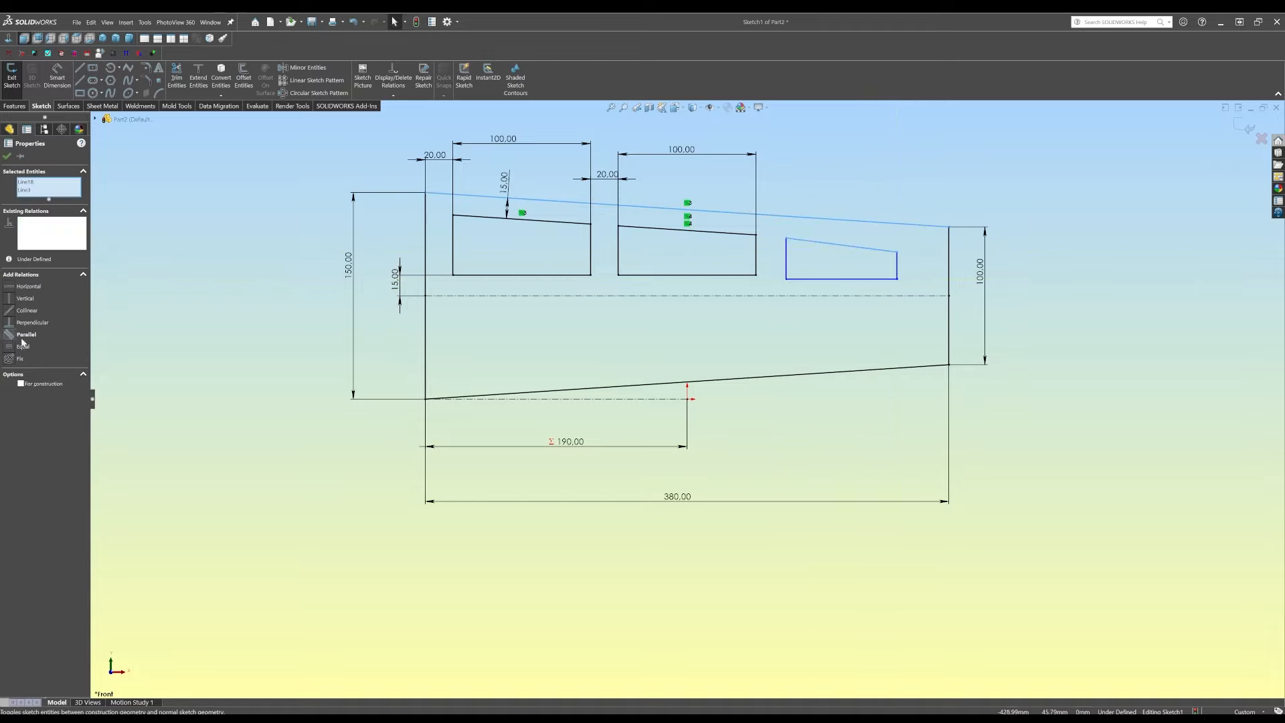
left_click(17, 334)
key("Escape")
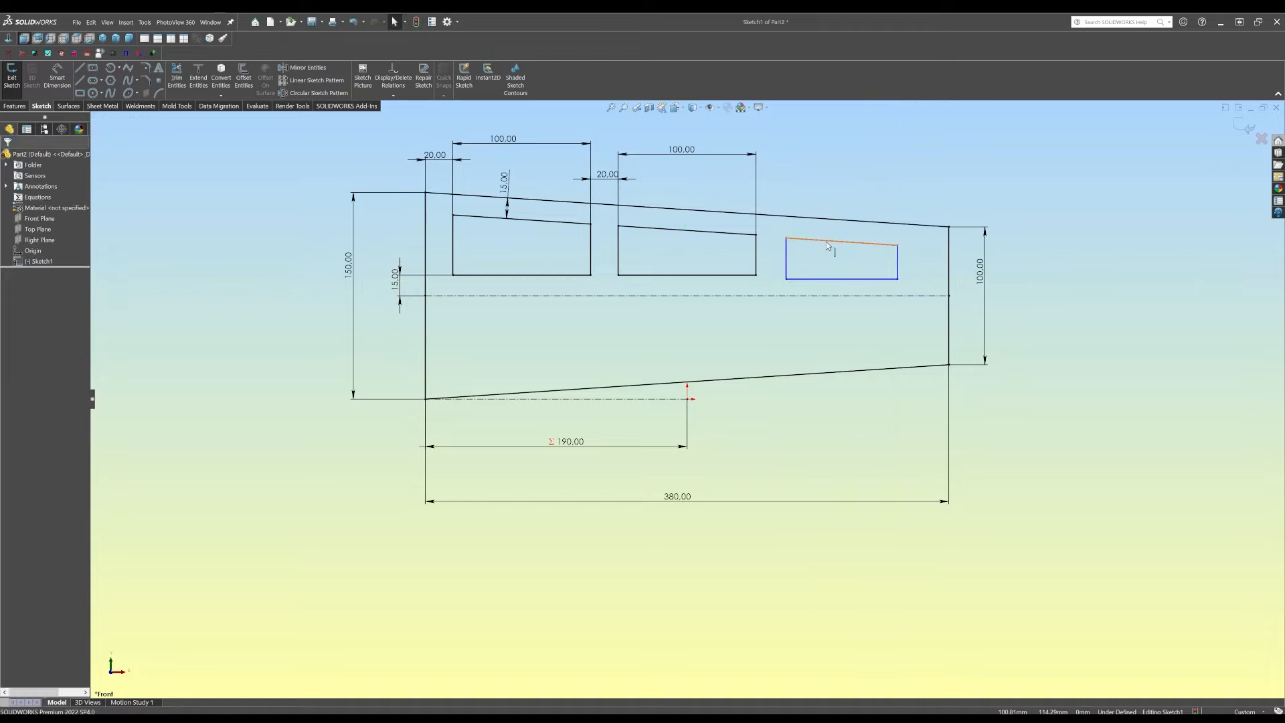
Make the third cutout's top and bottom edges collinear with the matching edges of the second cutout
left_click(831, 242)
left_click(709, 234, "ctrl")
left_click(26, 310)
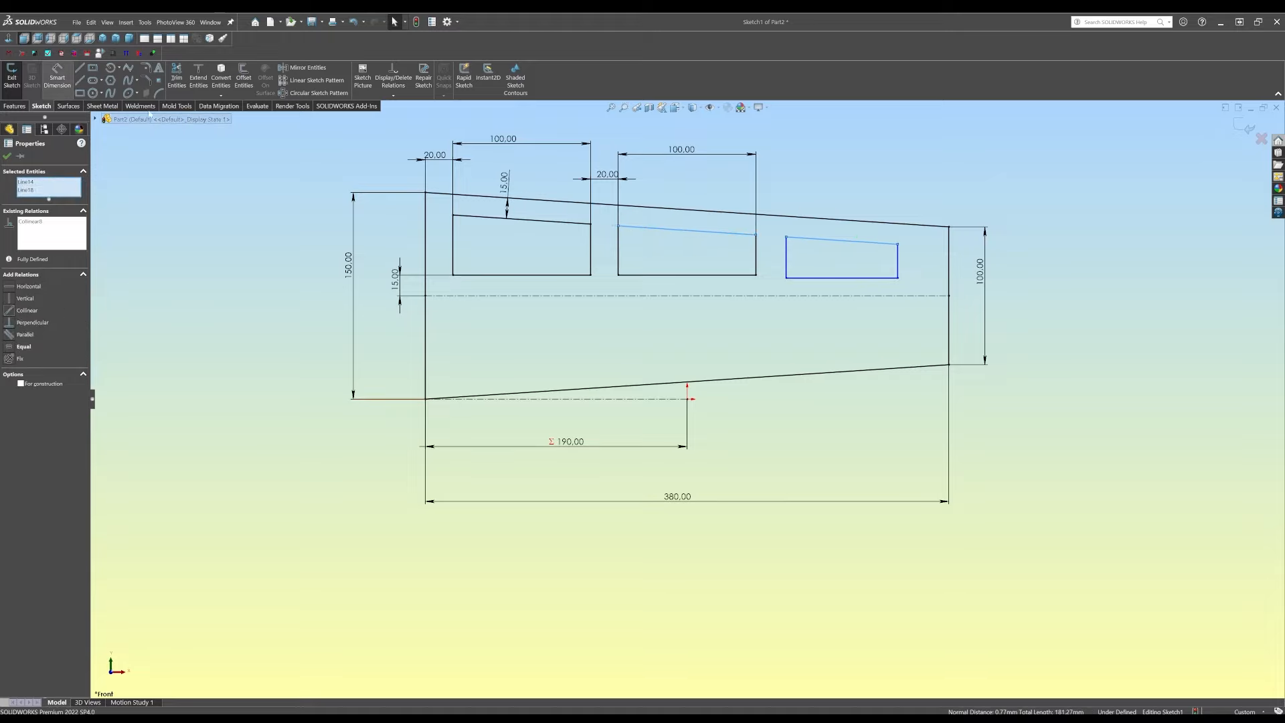
left_click(805, 278)
left_click(724, 275, "ctrl")
left_click(30, 310)
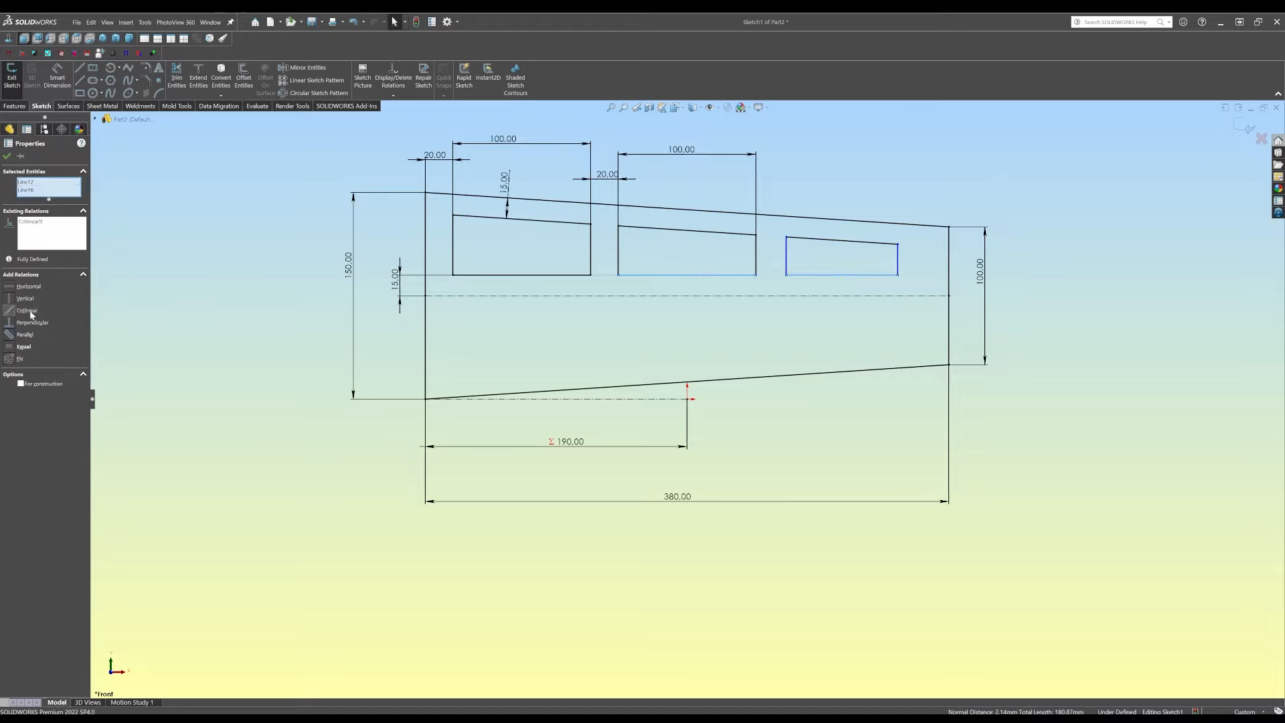
Dimension the gap between the second and third cutouts as 20 mm
left_click(56, 77)
left_click(786, 258)
left_click(756, 252)
left_click(776, 191)
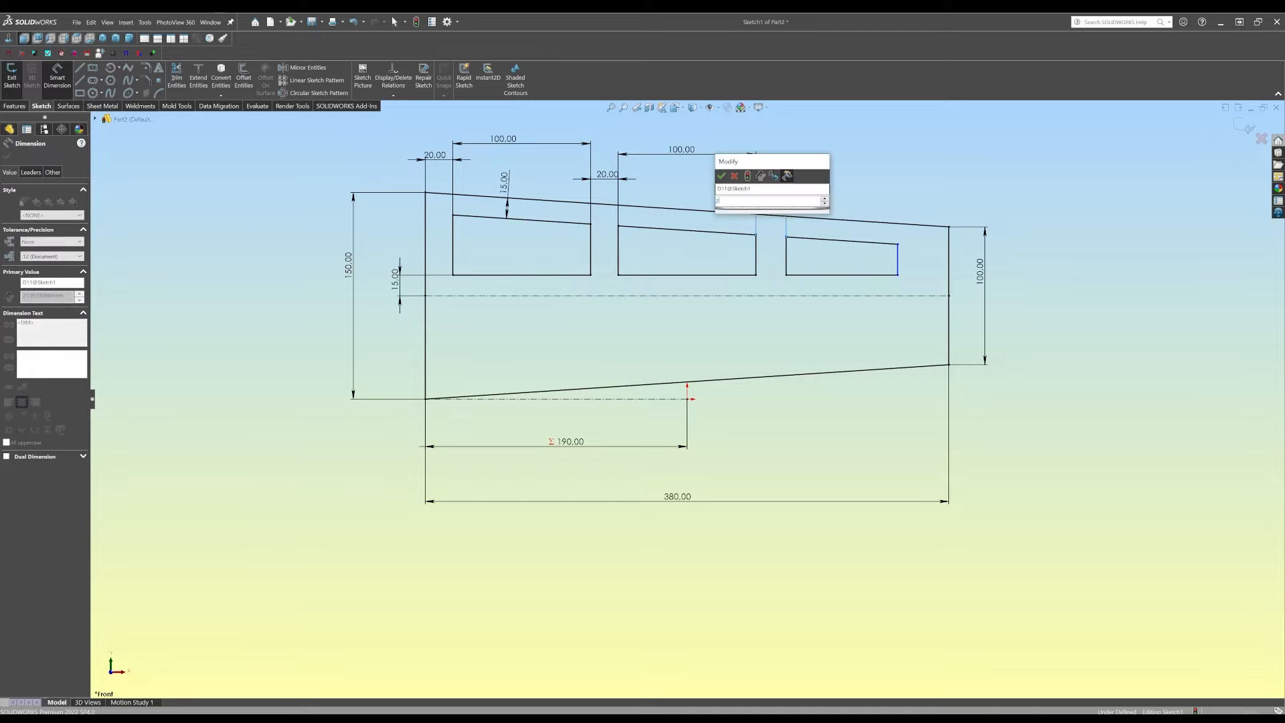
type("20")
key("Return")
Dimension the third cutout's width as 100 mm between its vertical sides
left_click(785, 257)
left_click(897, 257)
left_click(835, 169)
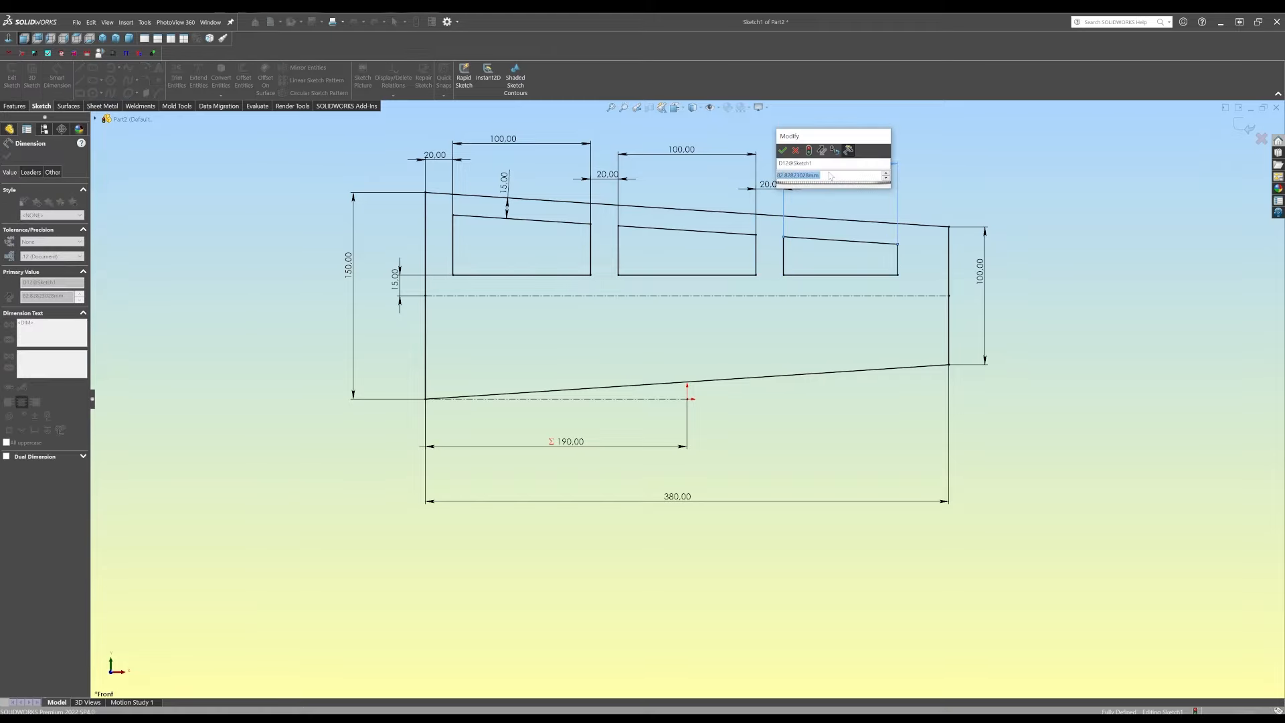
type("100")
key("Return")
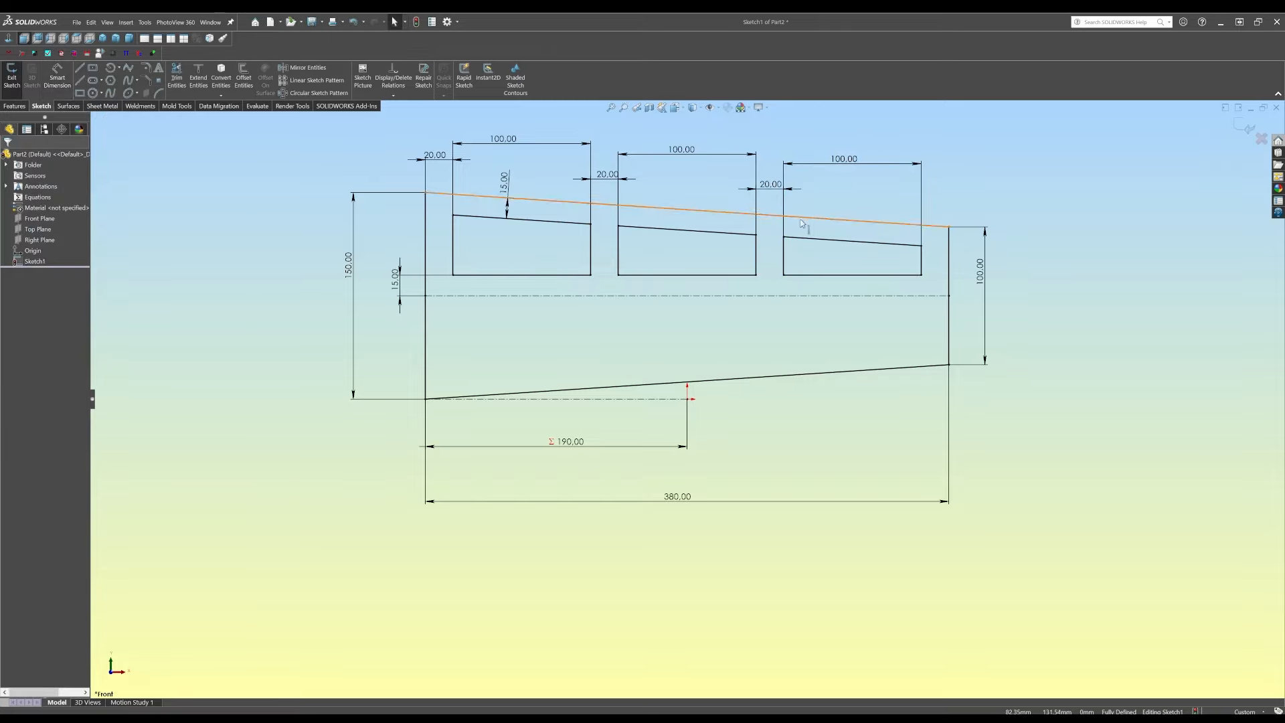
Mirror all twelve lines of the three upper cutouts about the horizontal centerline, keeping the originals
left_click(636, 276)
left_click(619, 247, "ctrl")
left_click(659, 228, "ctrl")
left_click(757, 251, "ctrl")
left_click(784, 257, "ctrl")
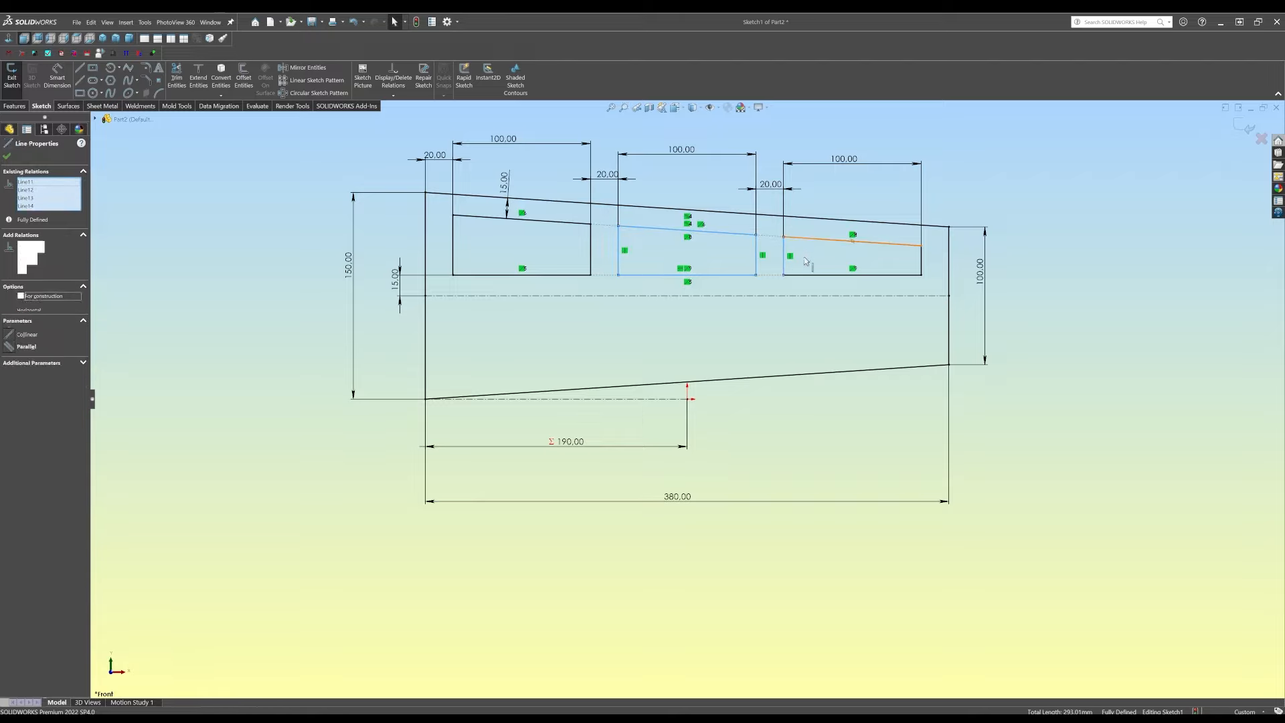
left_click(853, 241, "ctrl")
left_click(921, 261, "ctrl")
left_click(883, 274, "ctrl")
left_click(591, 254, "ctrl")
left_click(575, 275, "ctrl")
left_click(498, 218, "ctrl")
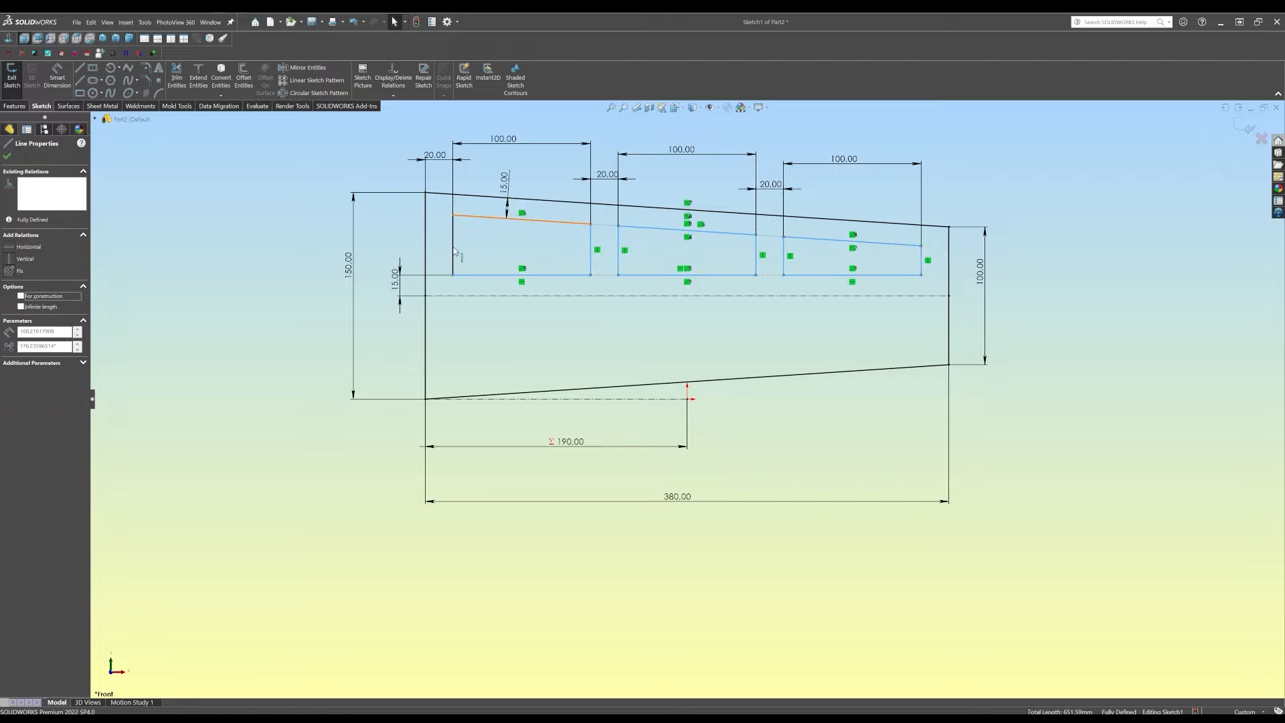
left_click(453, 249, "ctrl")
left_click(308, 68)
left_click(60, 358)
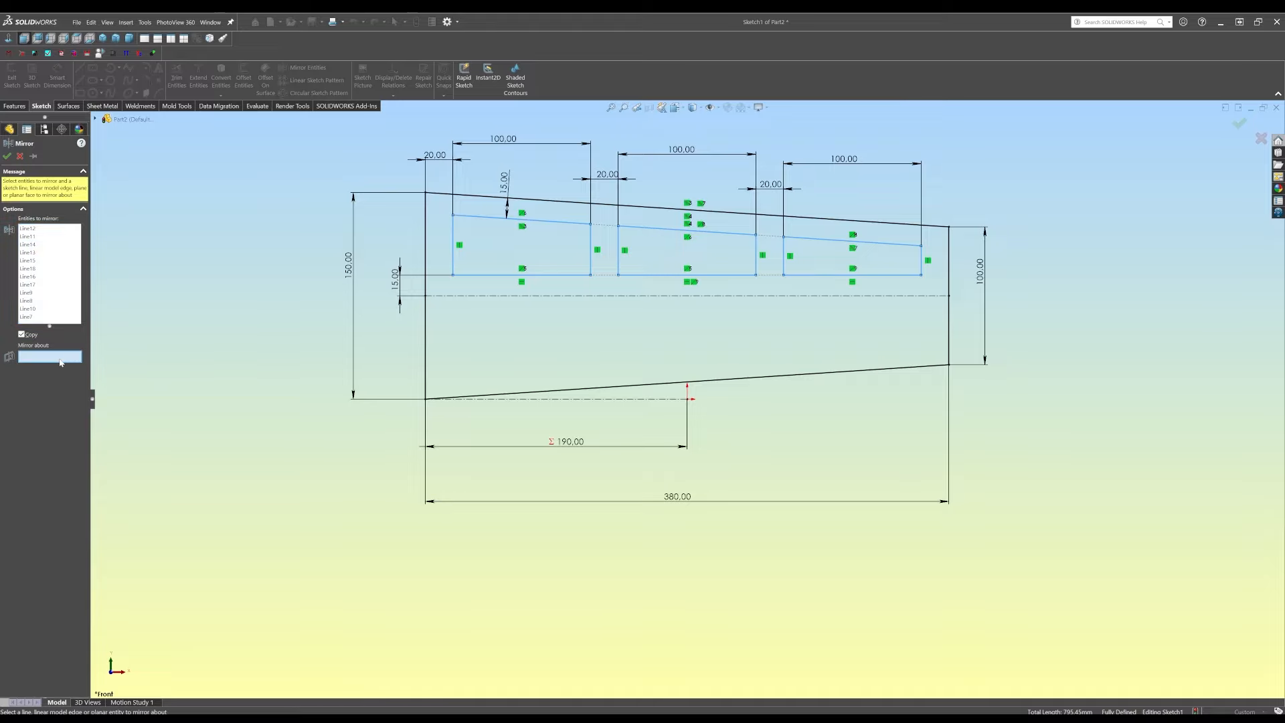
left_click(451, 296)
left_click(8, 156)
Extrude the tapered profile with its six cutouts into a solid plate
left_click(14, 106)
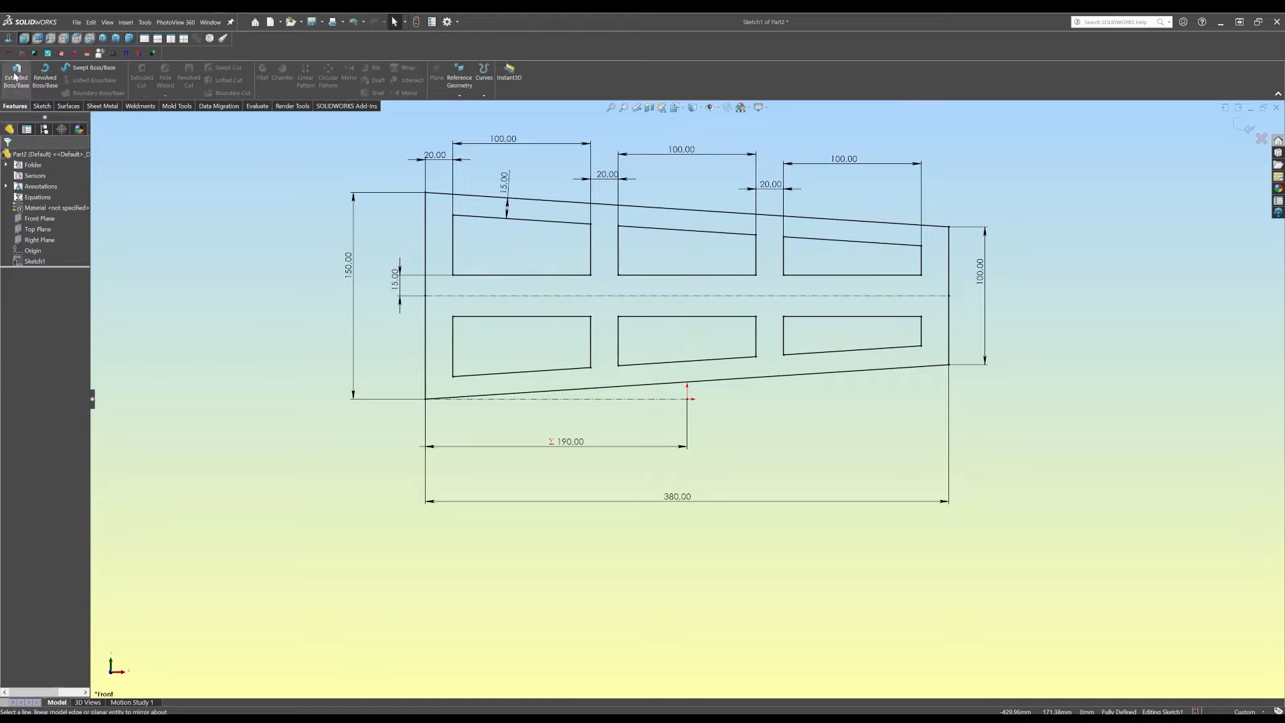
left_click(16, 77)
right_click(266, 249)
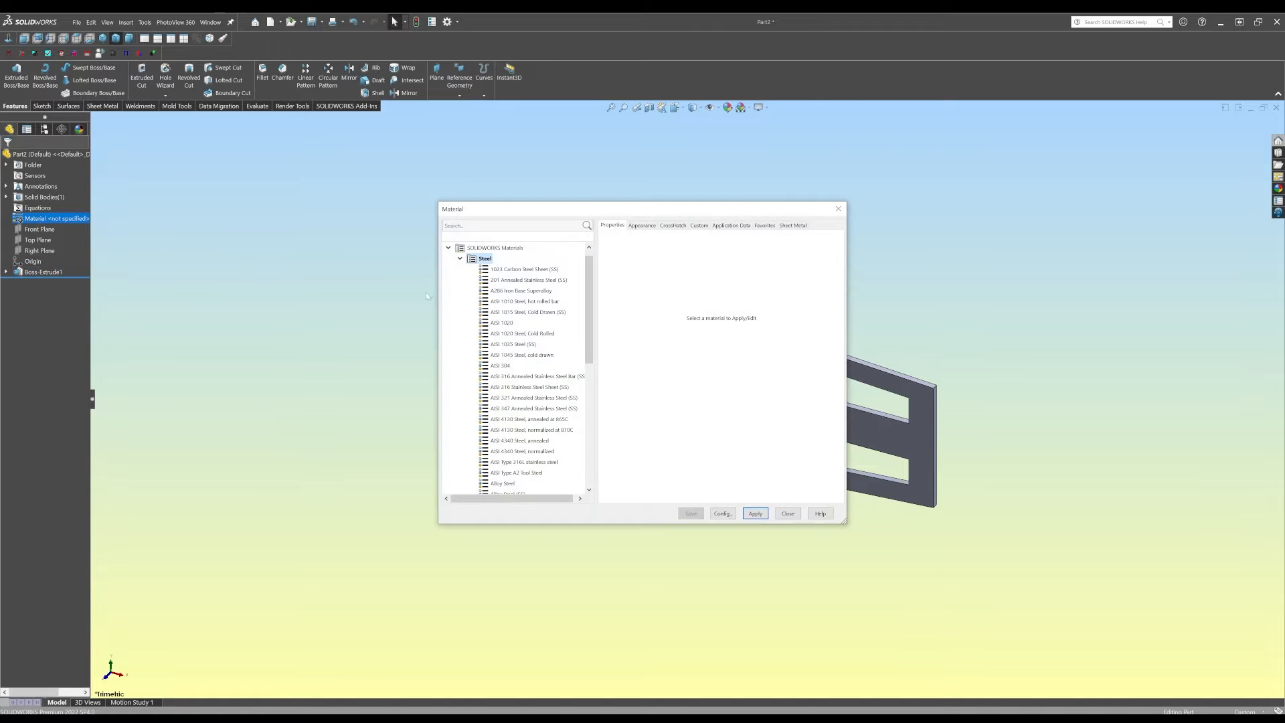
Apply the AISI 304 steel material to the part and close the material library
left_click(496, 367)
left_click(755, 514)
left_click(788, 513)
Replace the part's material appearance with the white paint from the Car paints and confirm it
left_click(78, 129)
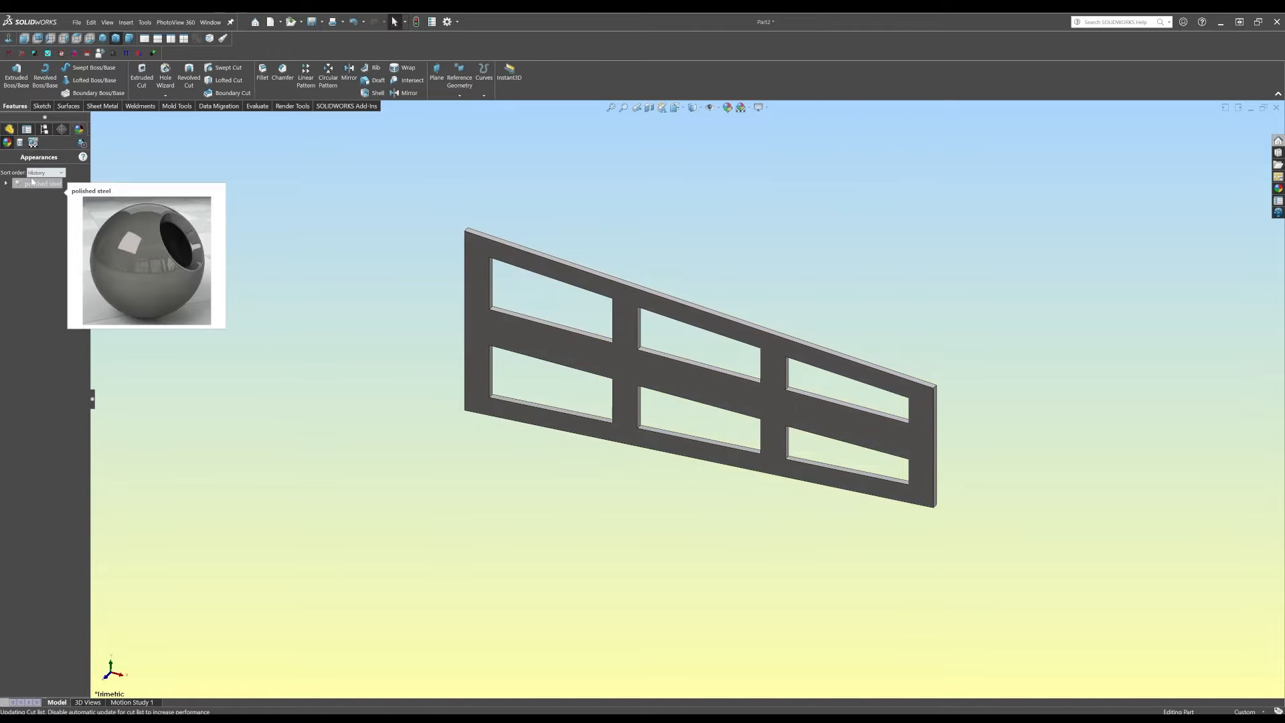
right_click(27, 184)
left_click(63, 204)
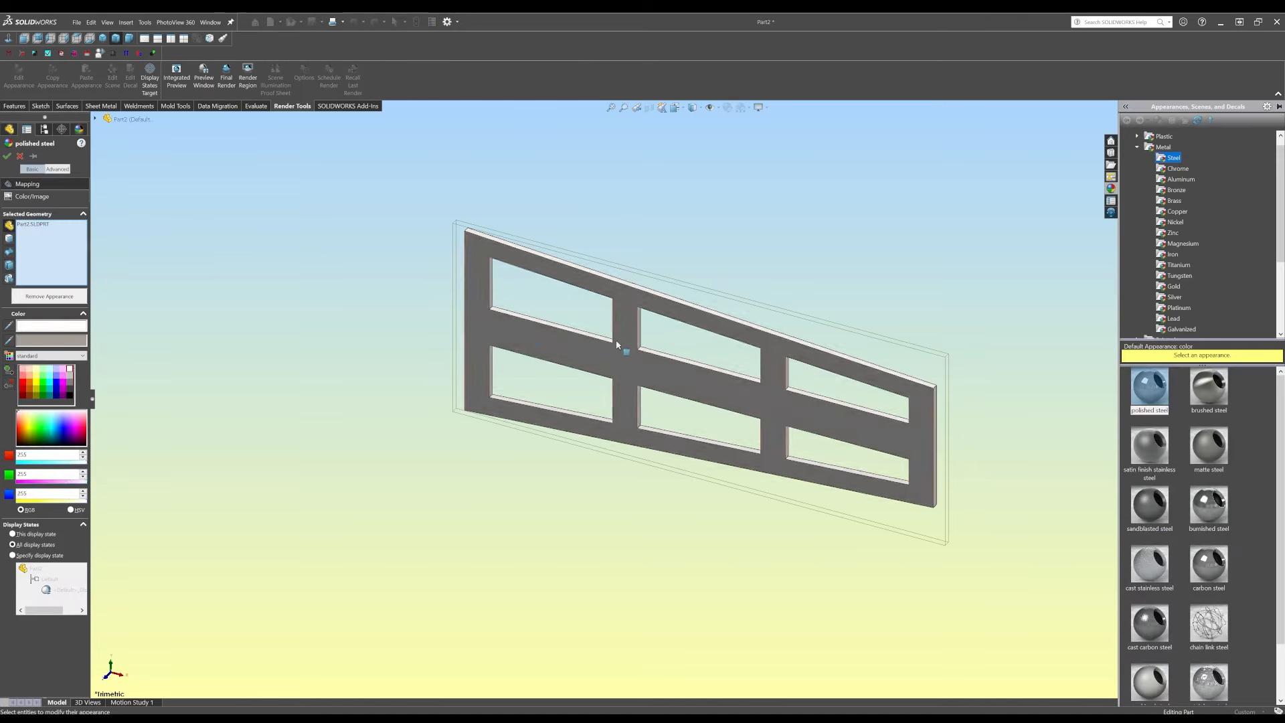
scroll(1207, 226, "down", 2)
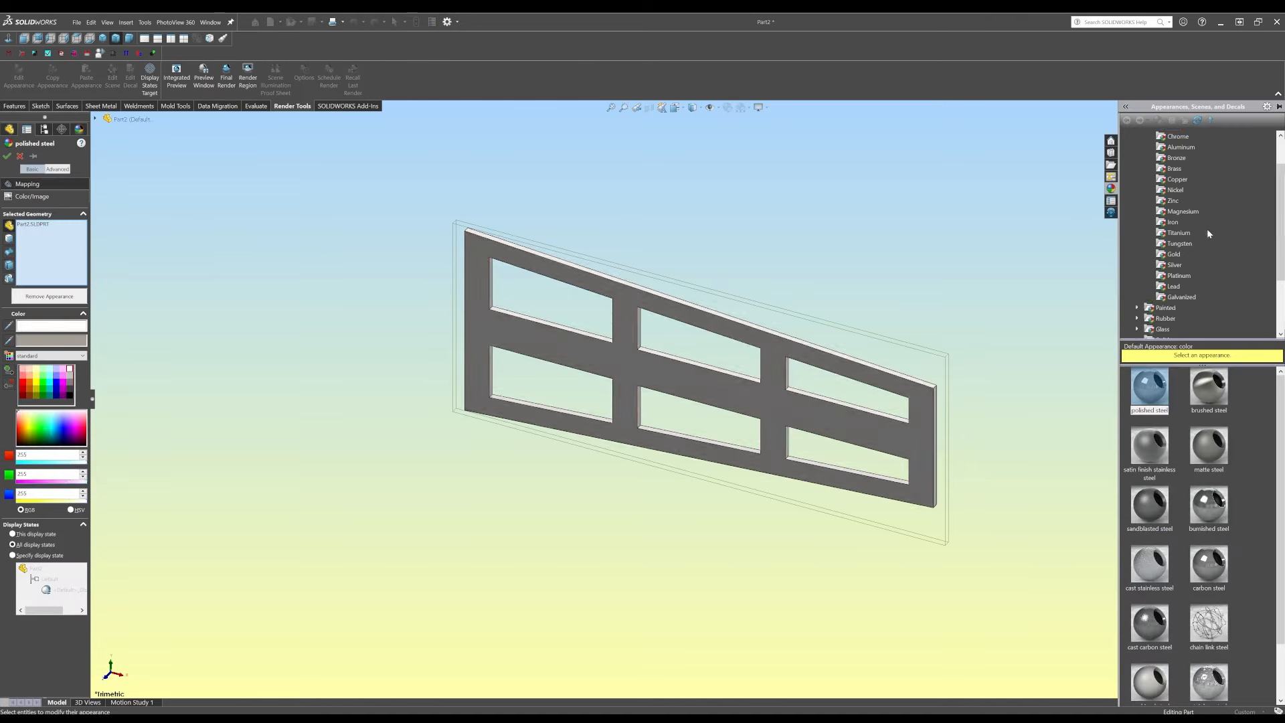
left_click(1137, 276)
left_click(1171, 287)
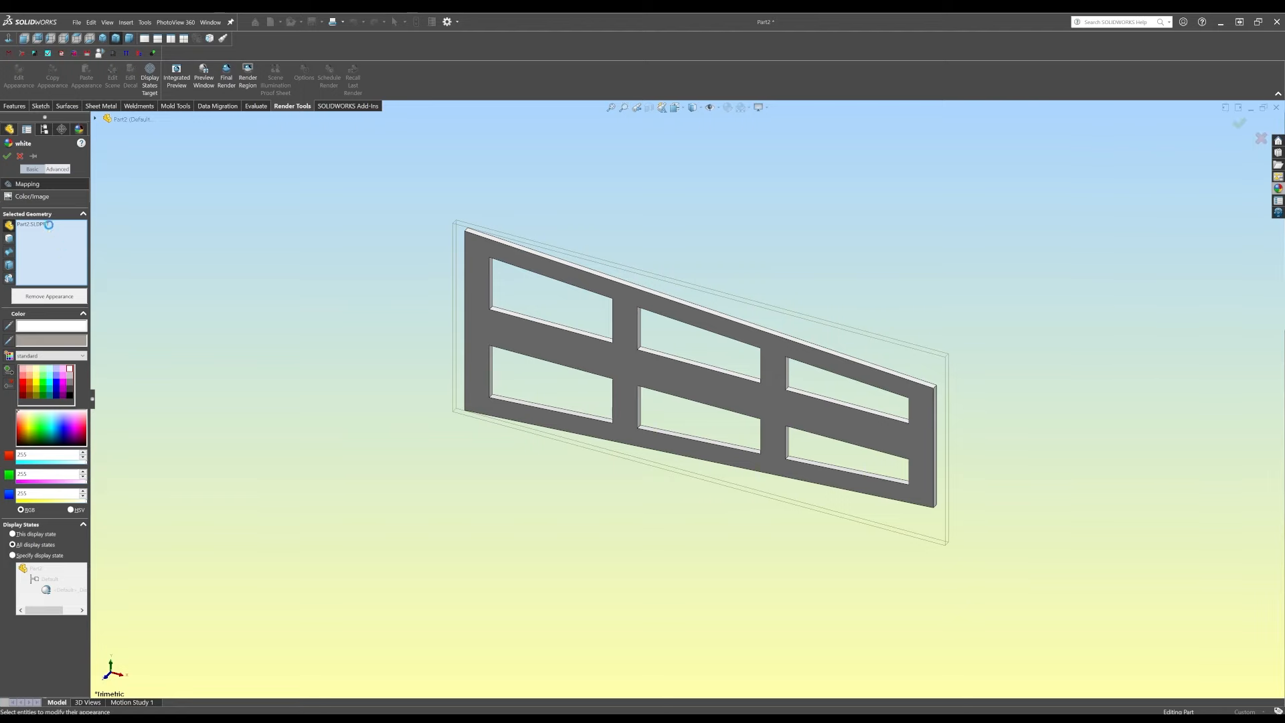
left_click(8, 157)
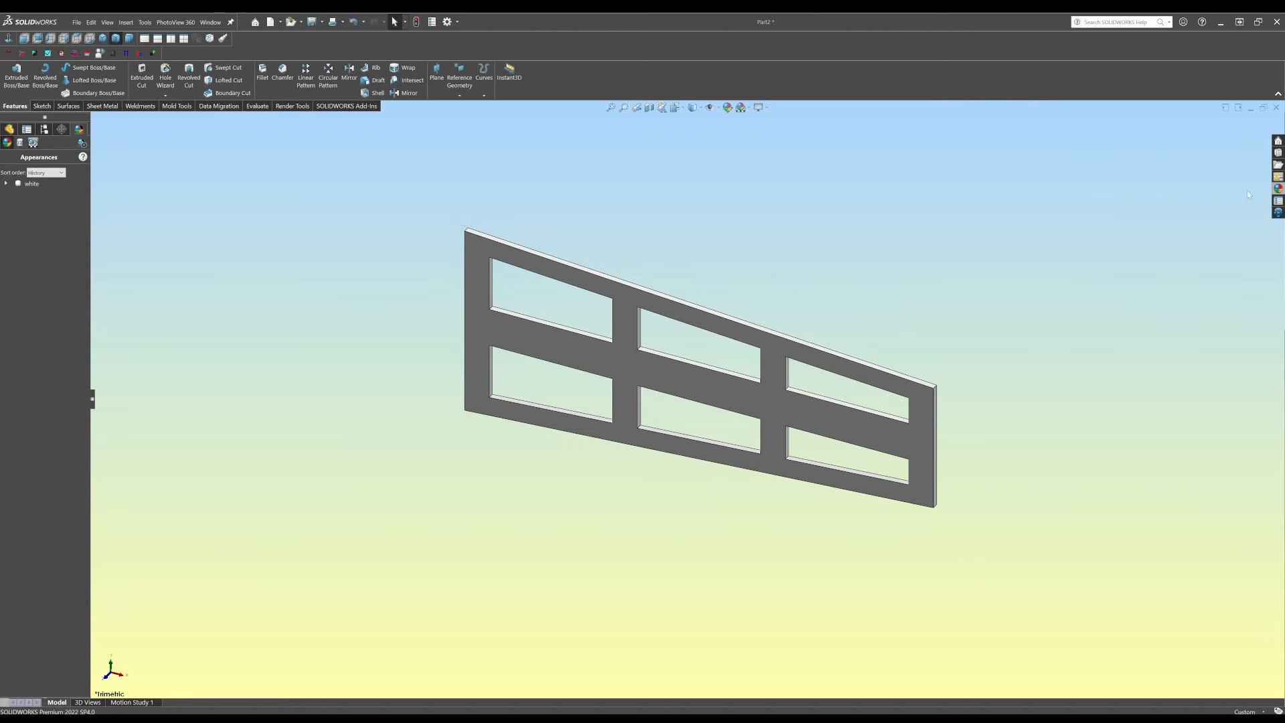
Apply the red spray paint appearance to only the bottom inner face of the lower small cutout
left_click(1278, 188)
left_click(1178, 297)
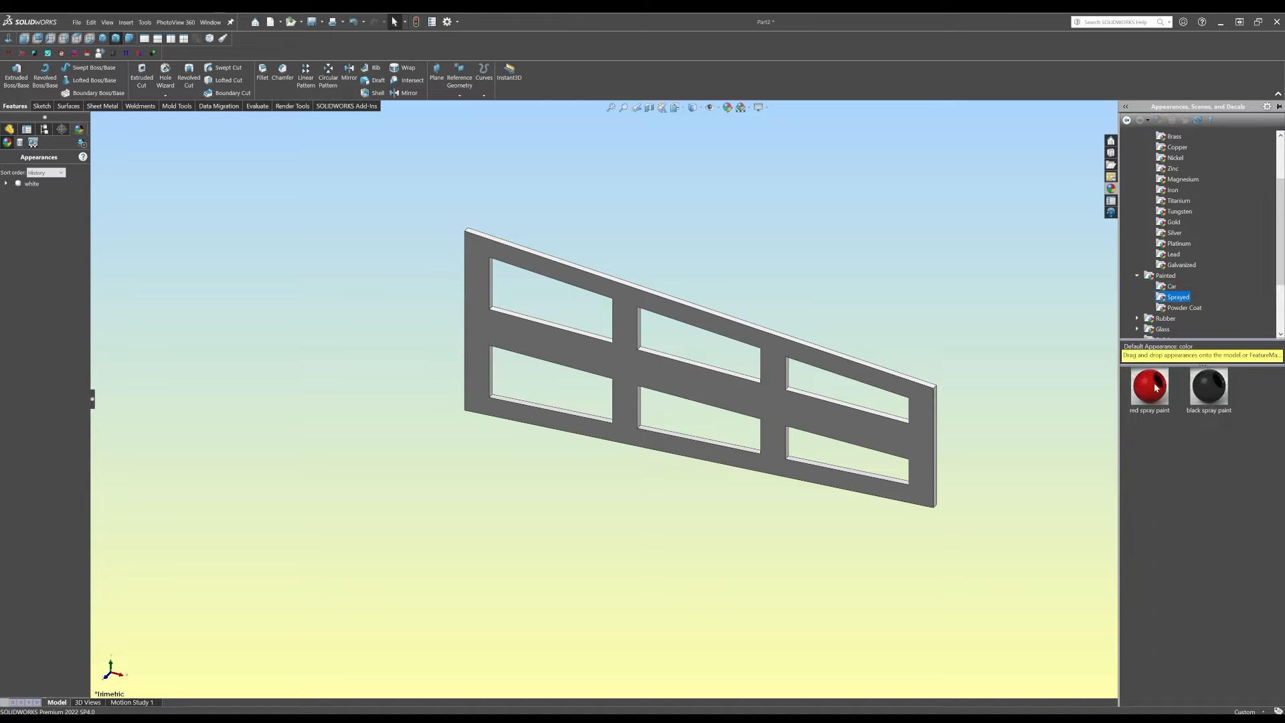
left_click_drag(1157, 391, 788, 458)
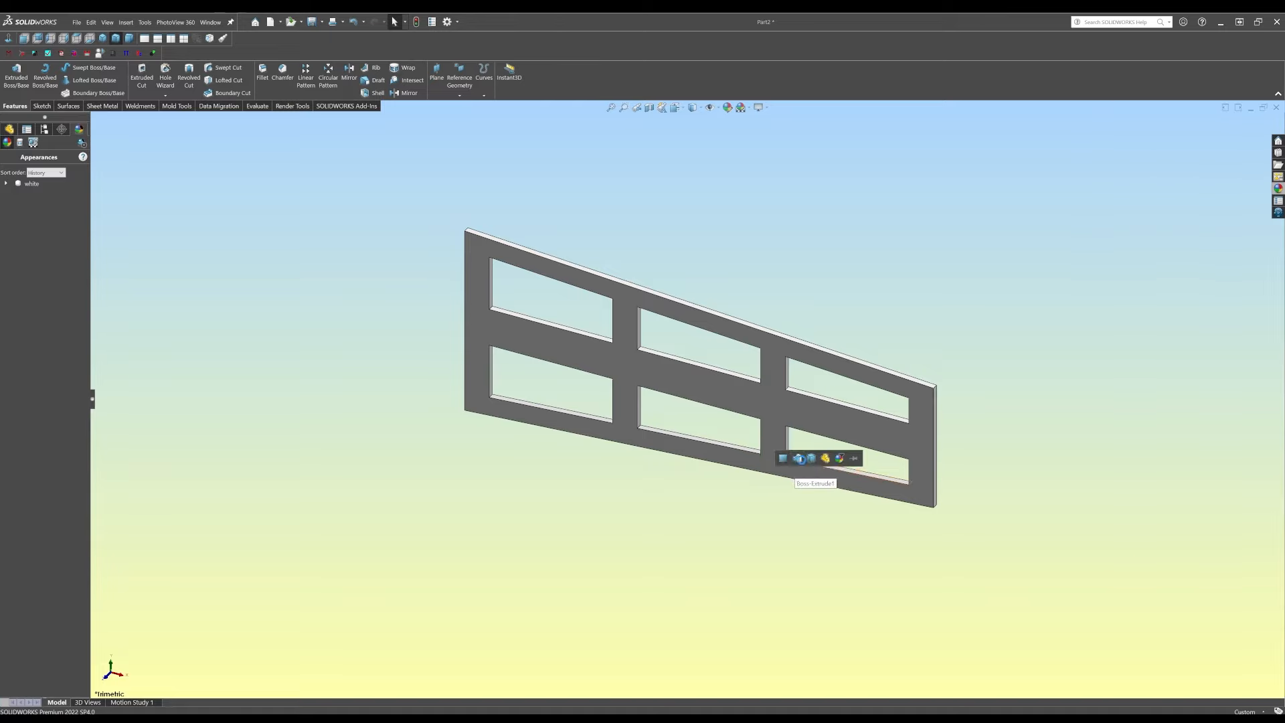
left_click(782, 455)
Edit the red spray paint and add both middle cutouts' bottom and left inner faces plus both largest cutouts' bottom inner faces
right_click(38, 195)
left_click(72, 215)
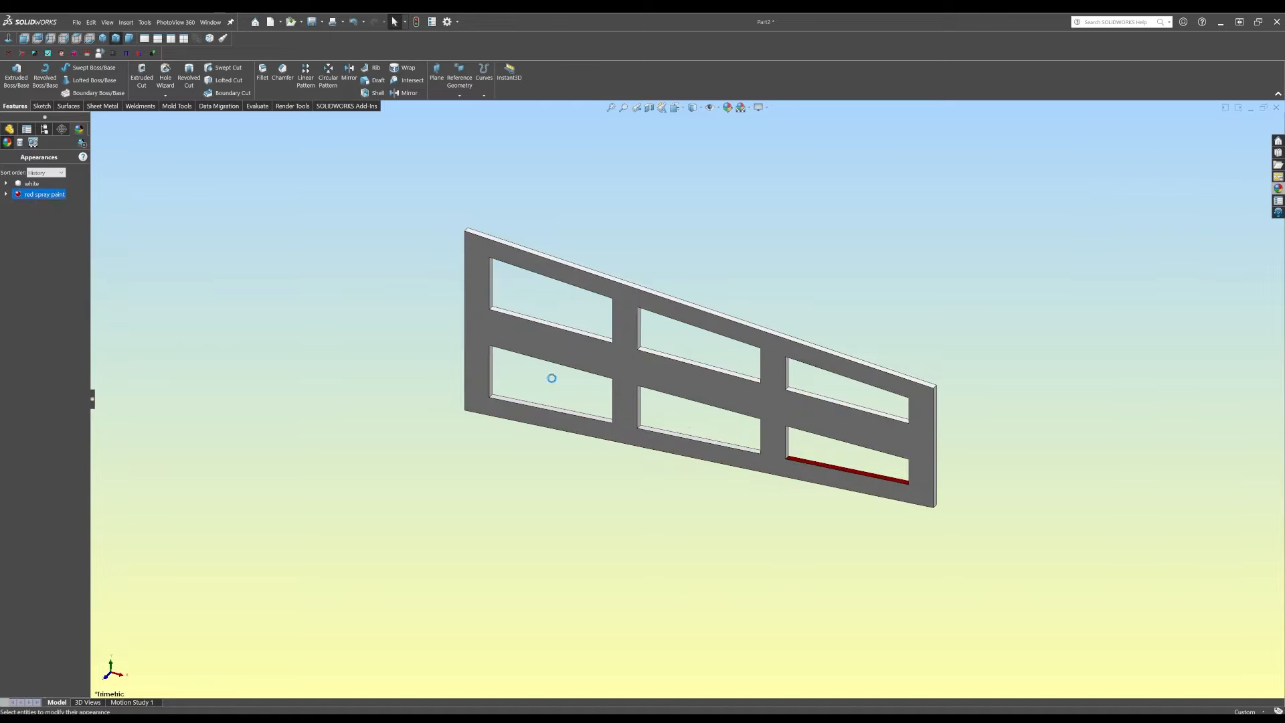
scroll(765, 442, "down", 4)
left_click(711, 462)
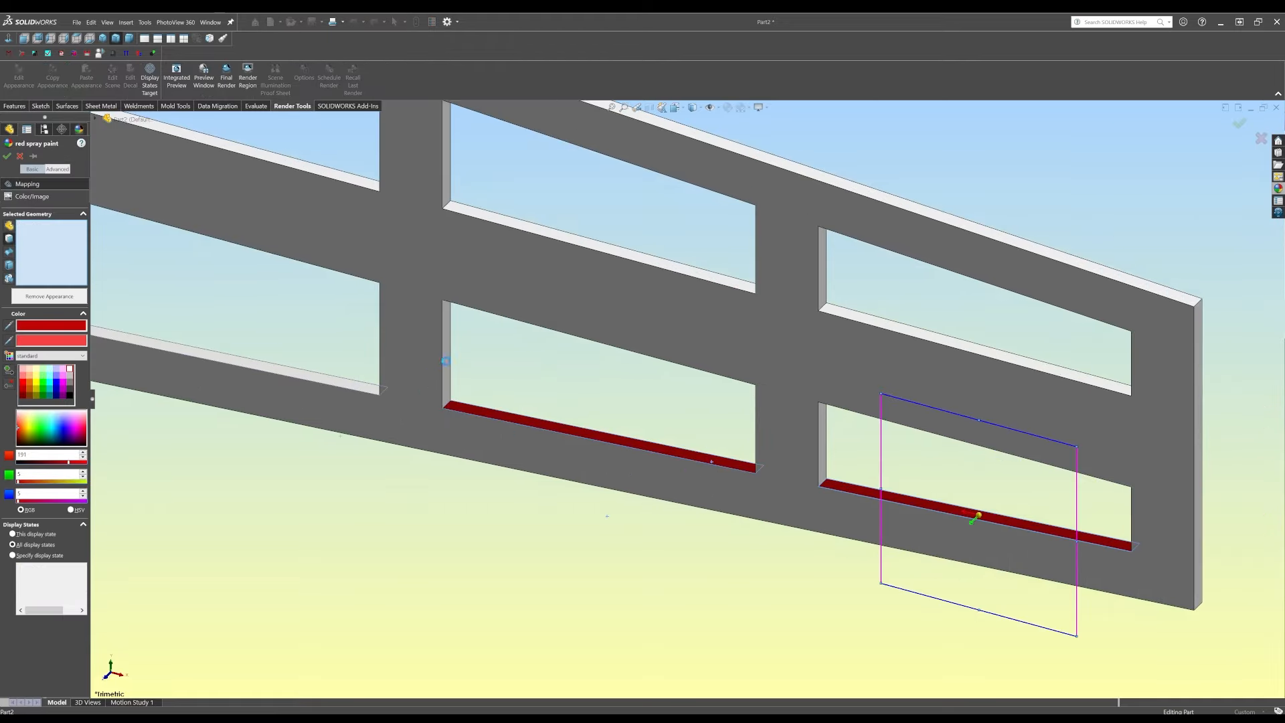
left_click(367, 388)
left_click(446, 358)
left_click(459, 205)
left_click(447, 177)
left_click(362, 183)
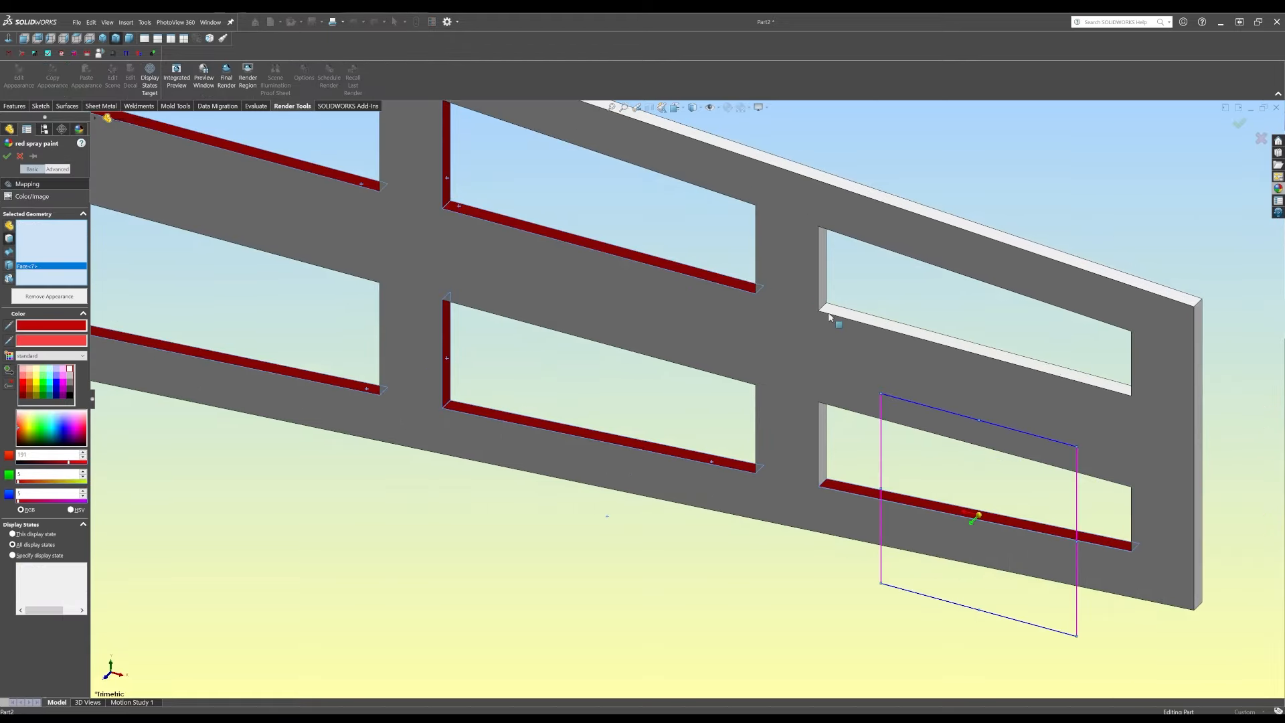
Add the upper small cutout's bottom inner face and the left inner faces of both small and both largest cutouts to the red paint
left_click(841, 313)
left_click(823, 283)
left_click(823, 463)
middle_click_drag(421, 289, 694, 459, "ctrl")
left_click(346, 248)
left_click(346, 411)
Add the top inner faces of all six cutouts to the red spray paint selection
middle_click_drag(708, 396, 602, 352)
left_click(667, 512)
left_click(601, 342)
left_click(734, 243)
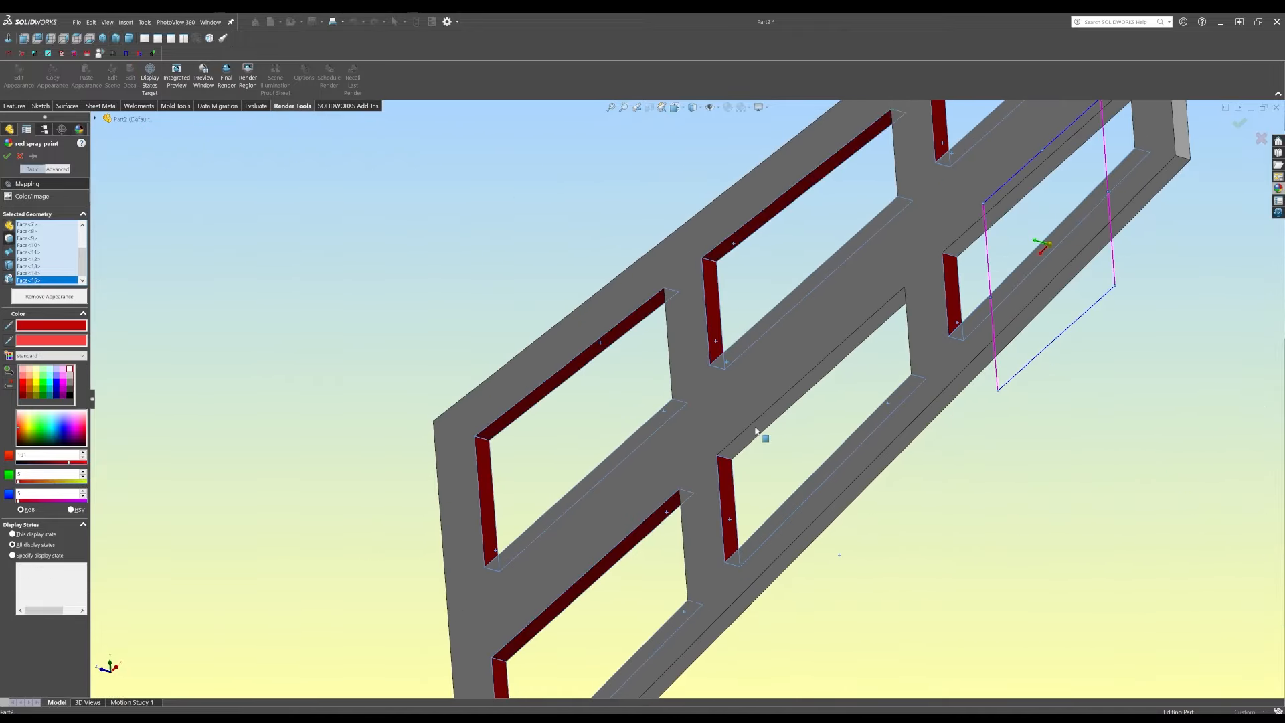
left_click(755, 427)
left_click(964, 242)
middle_click_drag(785, 393, 622, 571, "ctrl")
left_click(793, 242)
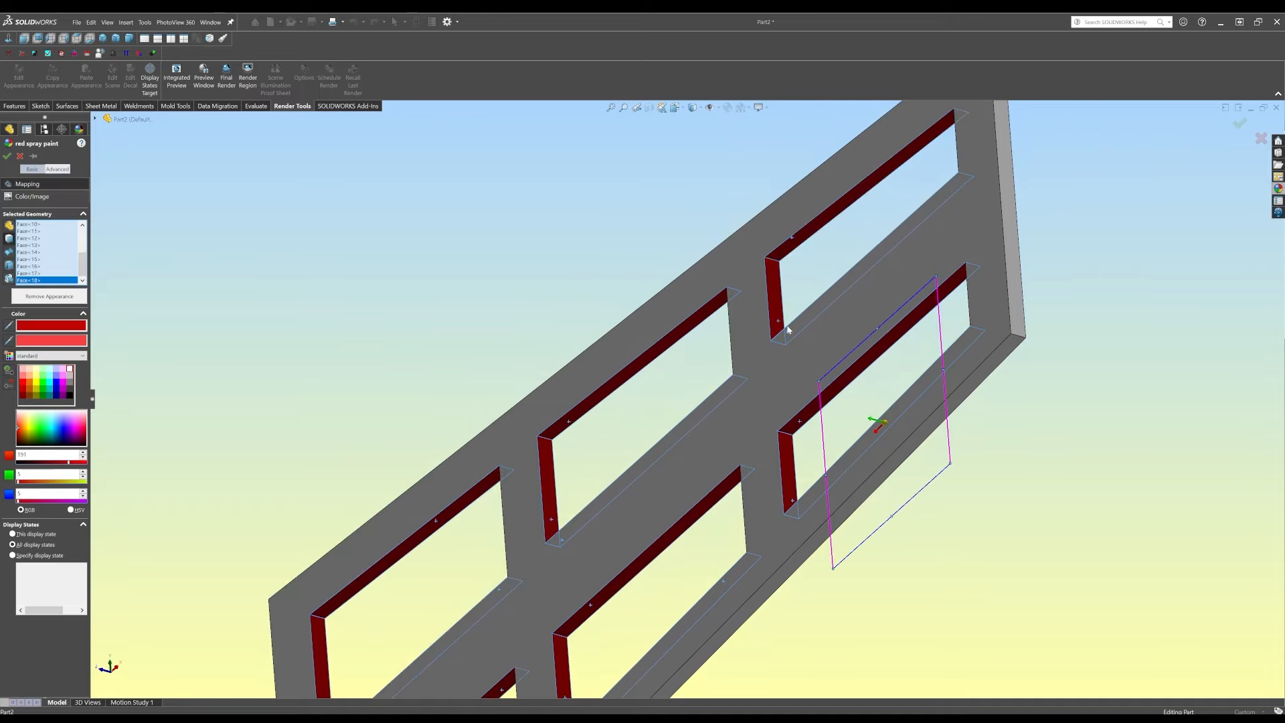
Add the remaining right inner faces of all six cutouts to the red spray paint selection
mouse_move(788, 327)
middle_mouse_down()
mouse_move(806, 422)
mouse_move(791, 333)
middle_mouse_up()
scroll(811, 312, "down", 1)
left_click(819, 270)
left_click(861, 408)
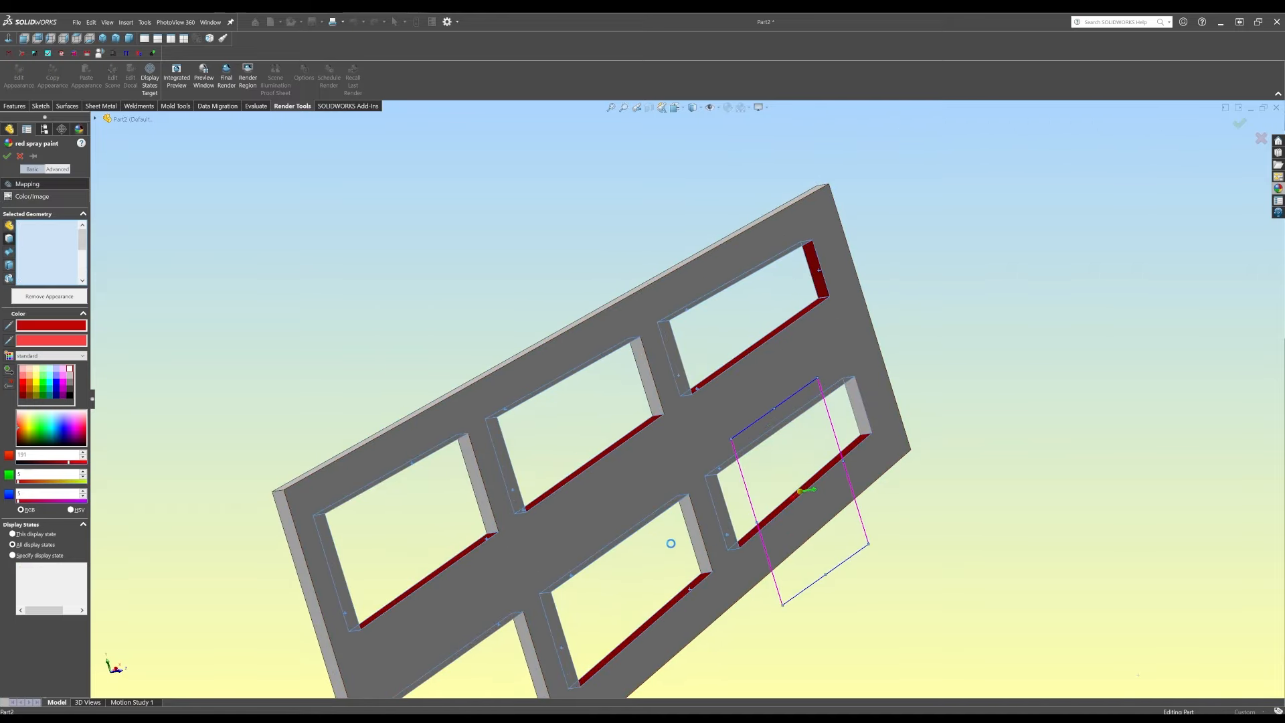
left_click(694, 527)
left_click(648, 380)
left_click(478, 480)
left_click(533, 652)
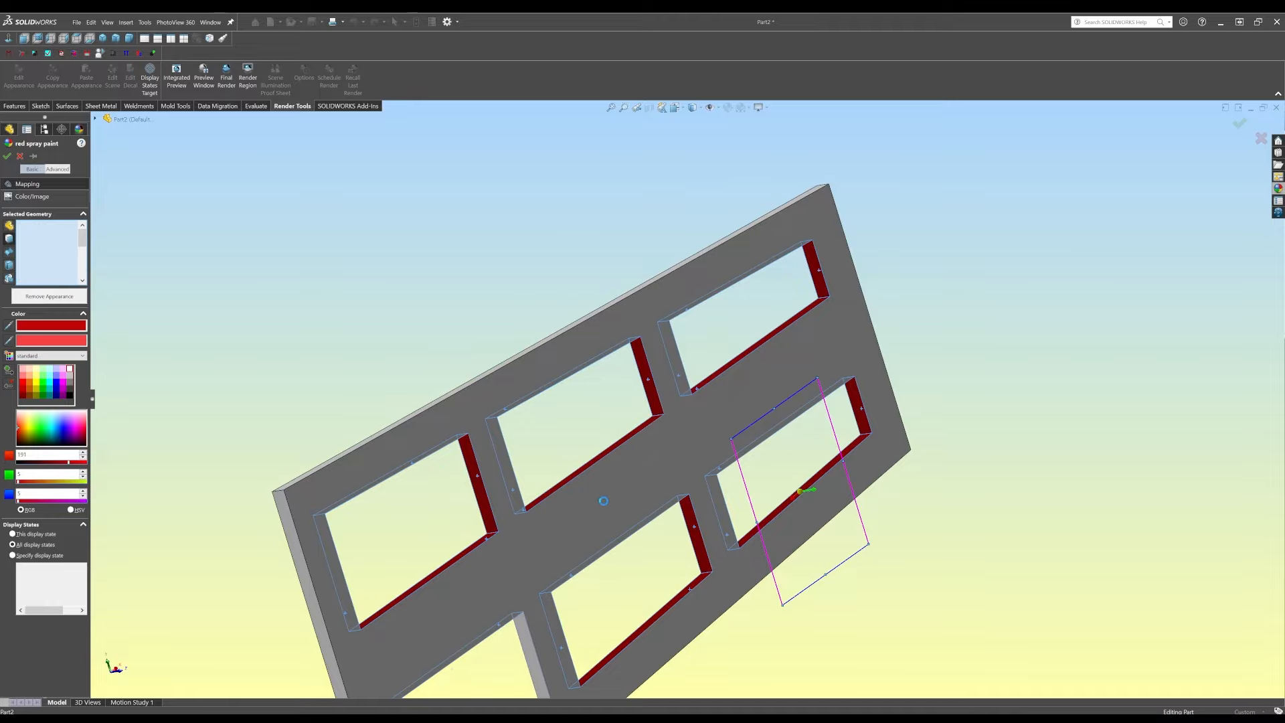
Add the plate's outer edge faces to the red spray paint selection and confirm the appearance
middle_click_drag(325, 505, 438, 399, "ctrl")
left_click(413, 571)
middle_click_drag(589, 569, 261, 472)
left_click(756, 463)
left_click(7, 156)
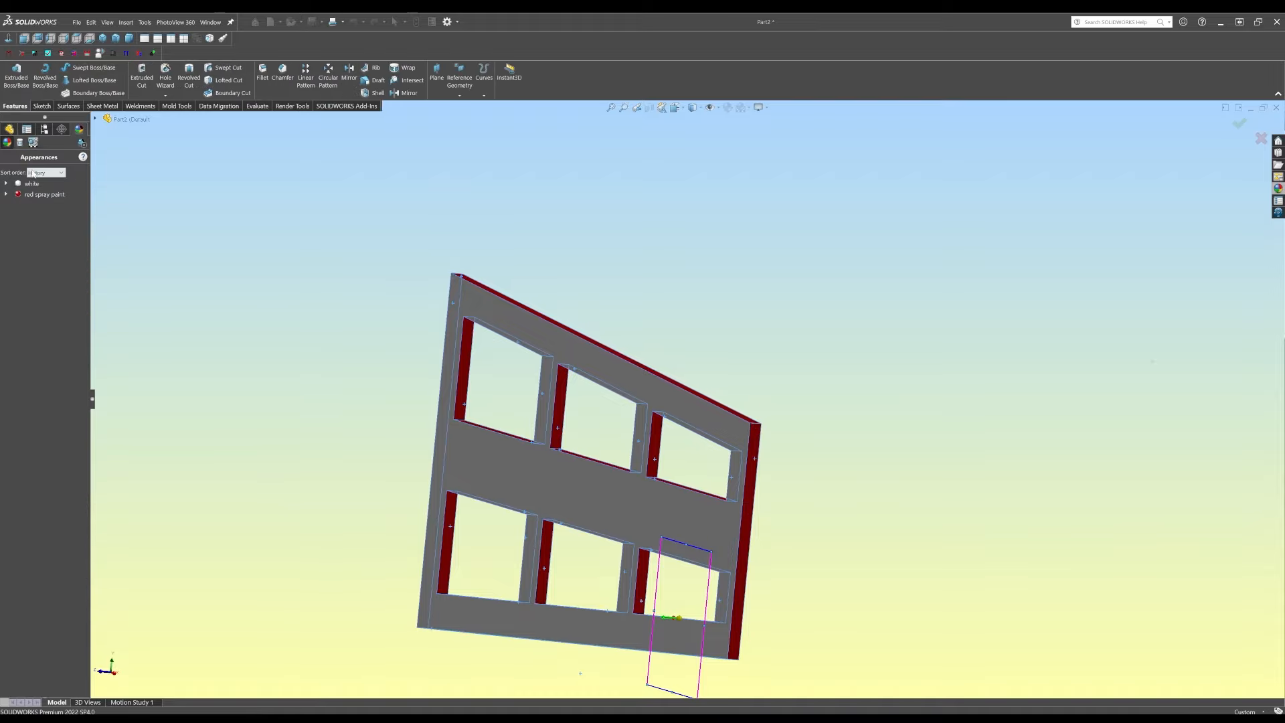
left_click(89, 39)
left_click(103, 39)
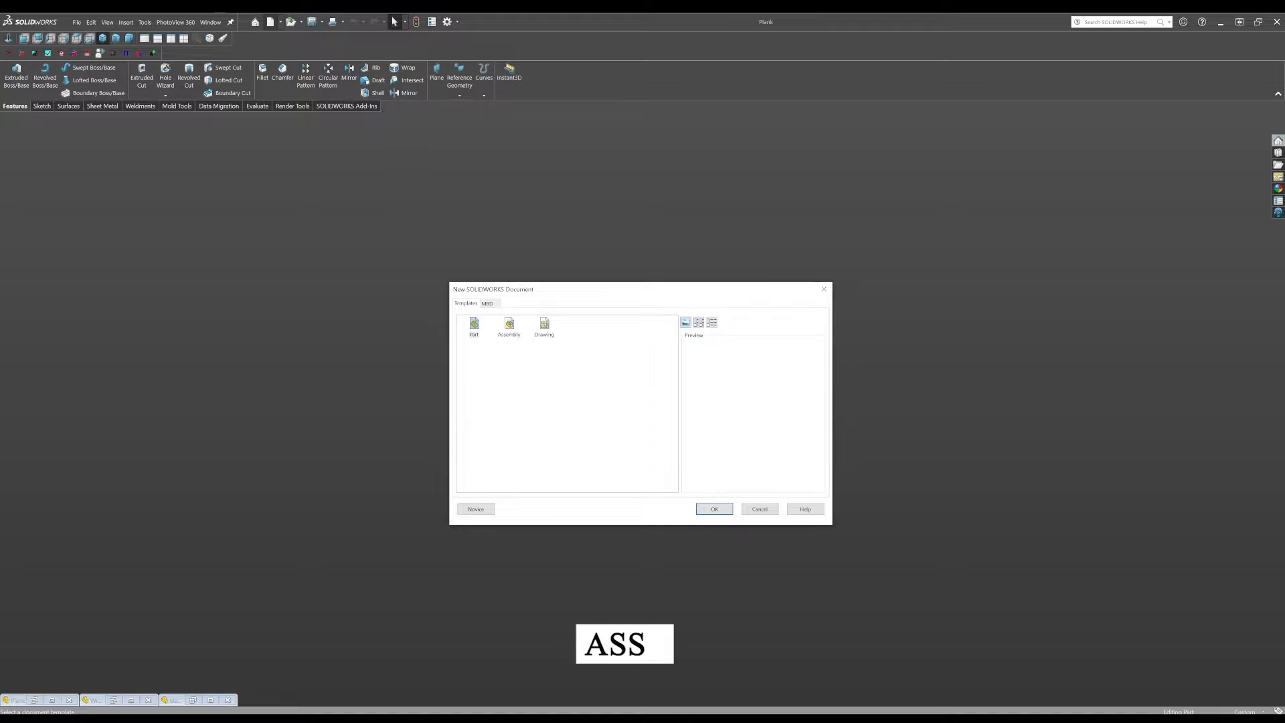
Create a new assembly with the Stand part placed at the origin and the Window part placed above it
left_click(715, 509)
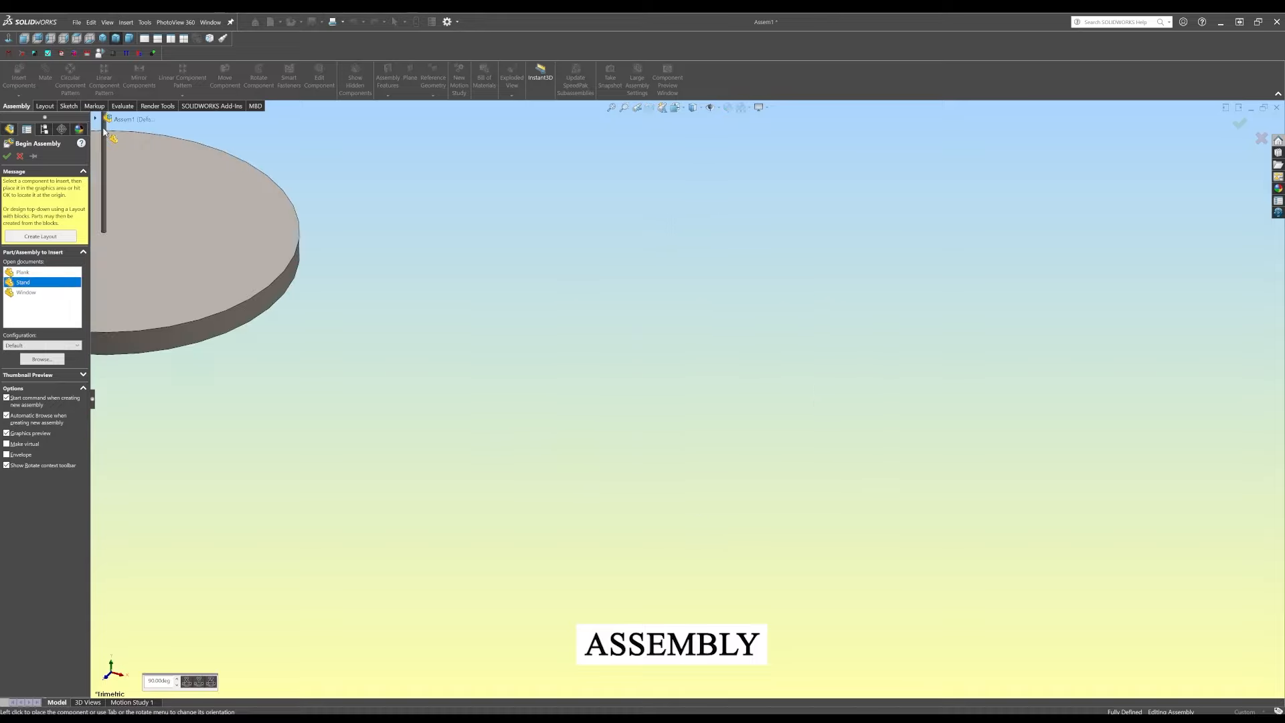
left_click(95, 118)
left_click(129, 194)
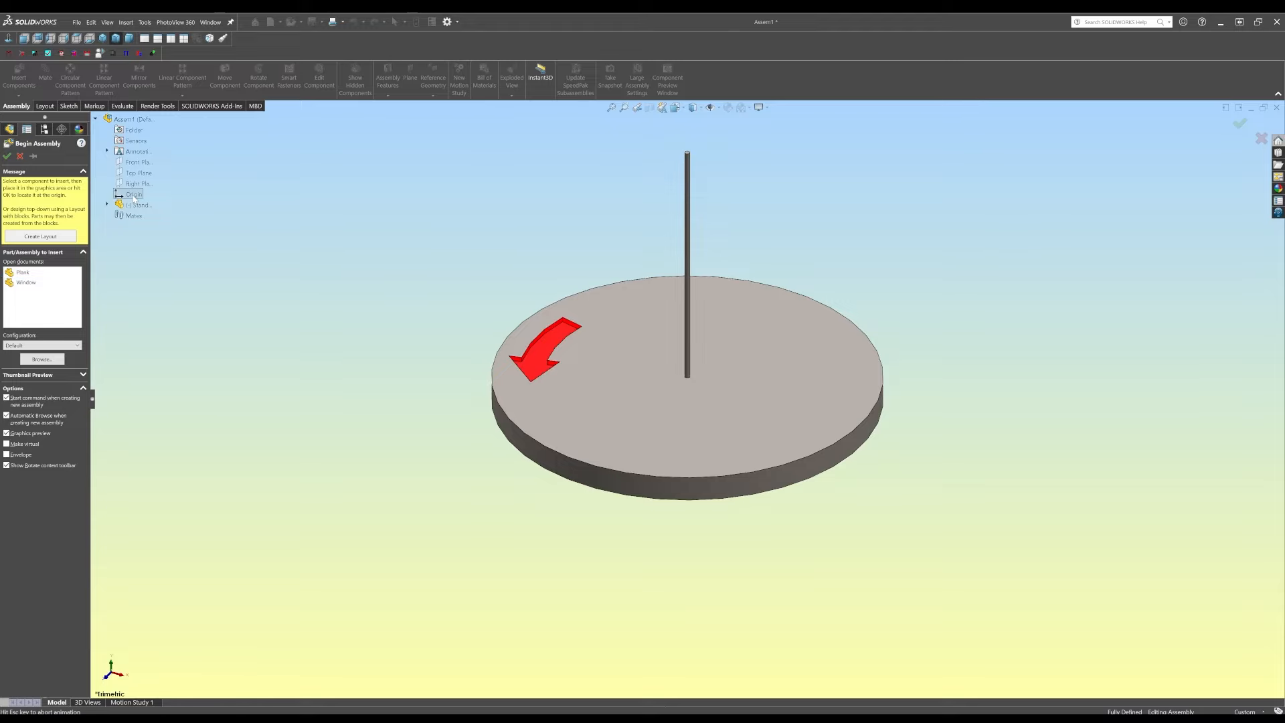
left_click(19, 75)
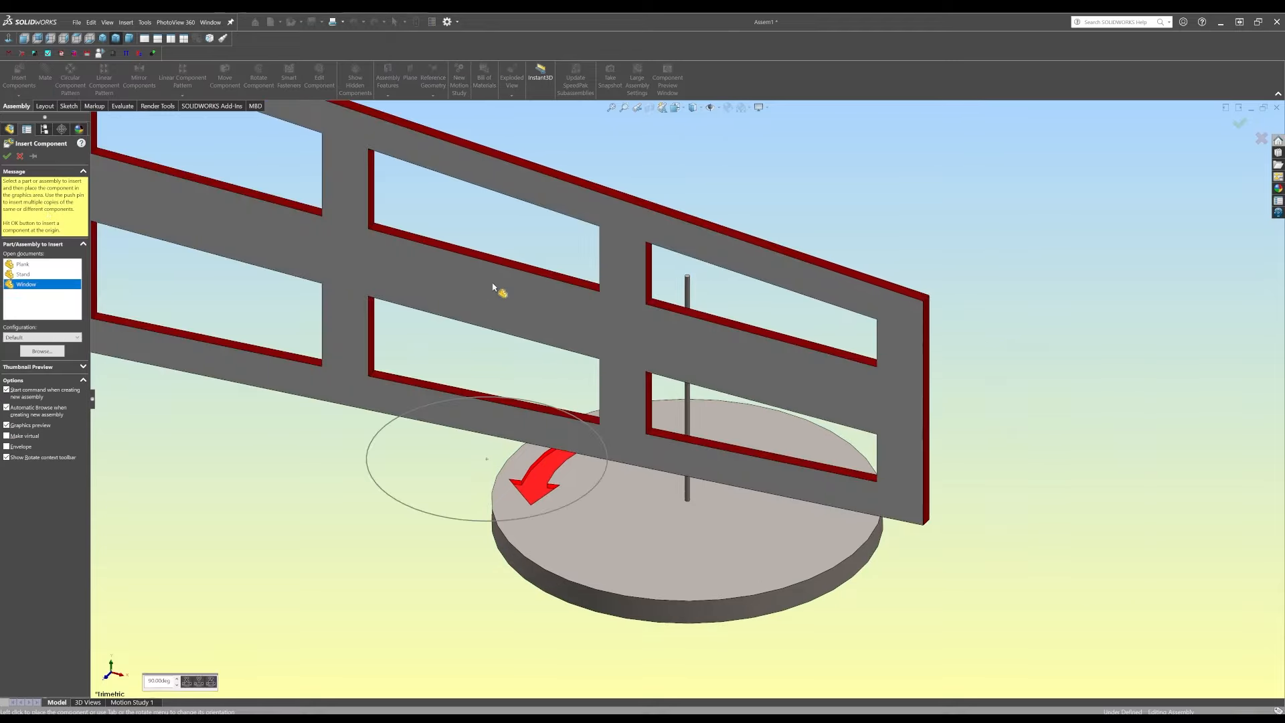
left_click(653, 208)
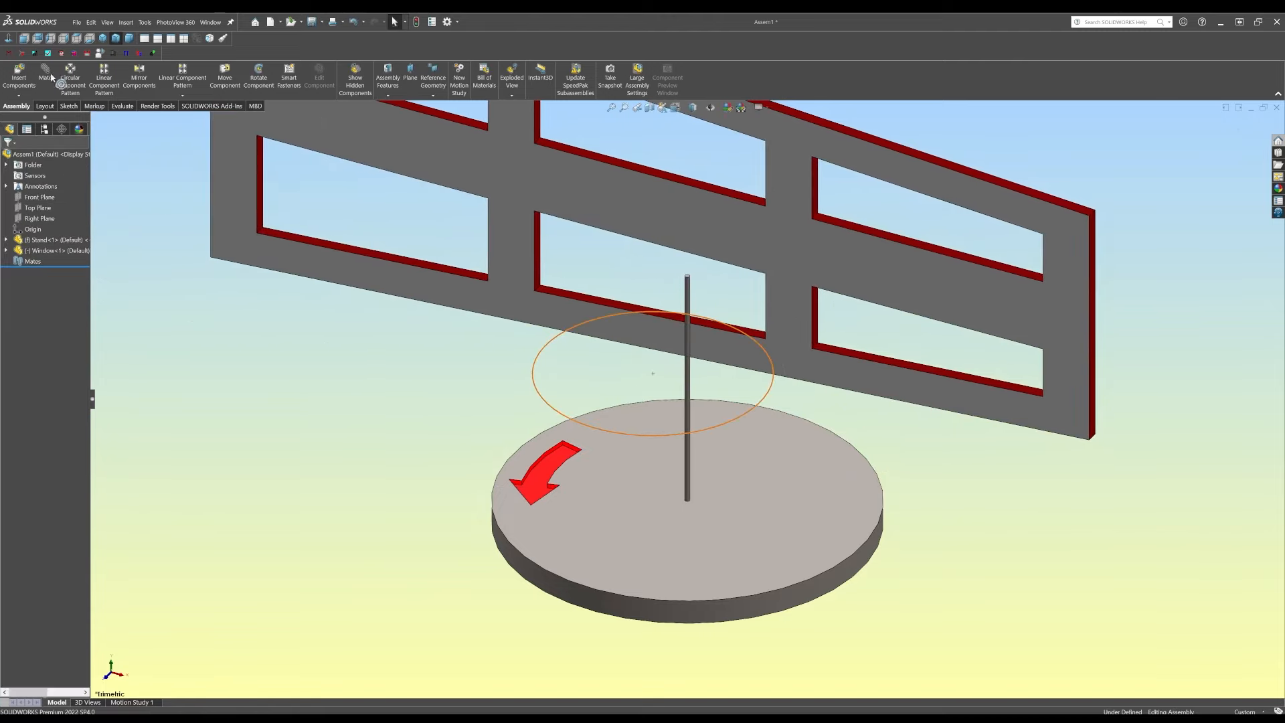
Add a concentric mate between the Window's sketched circle and the cylindrical side face of the Stand's disc
key("m")
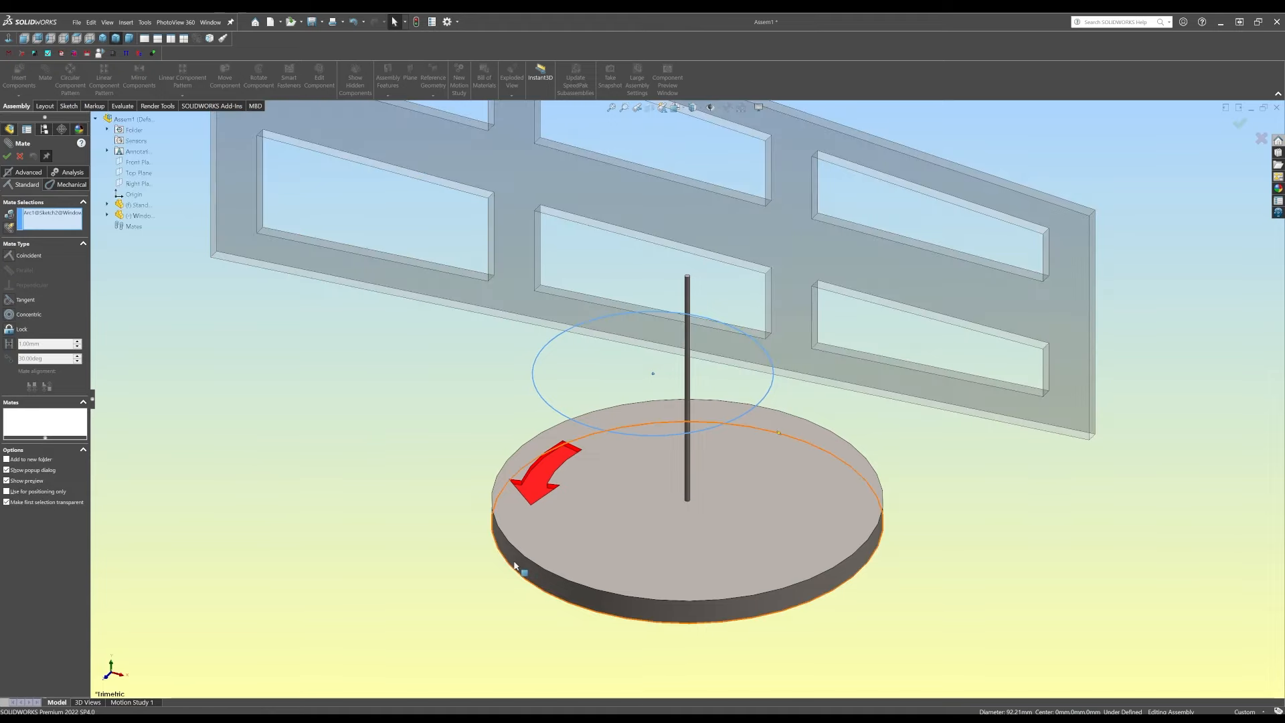
left_click(515, 565)
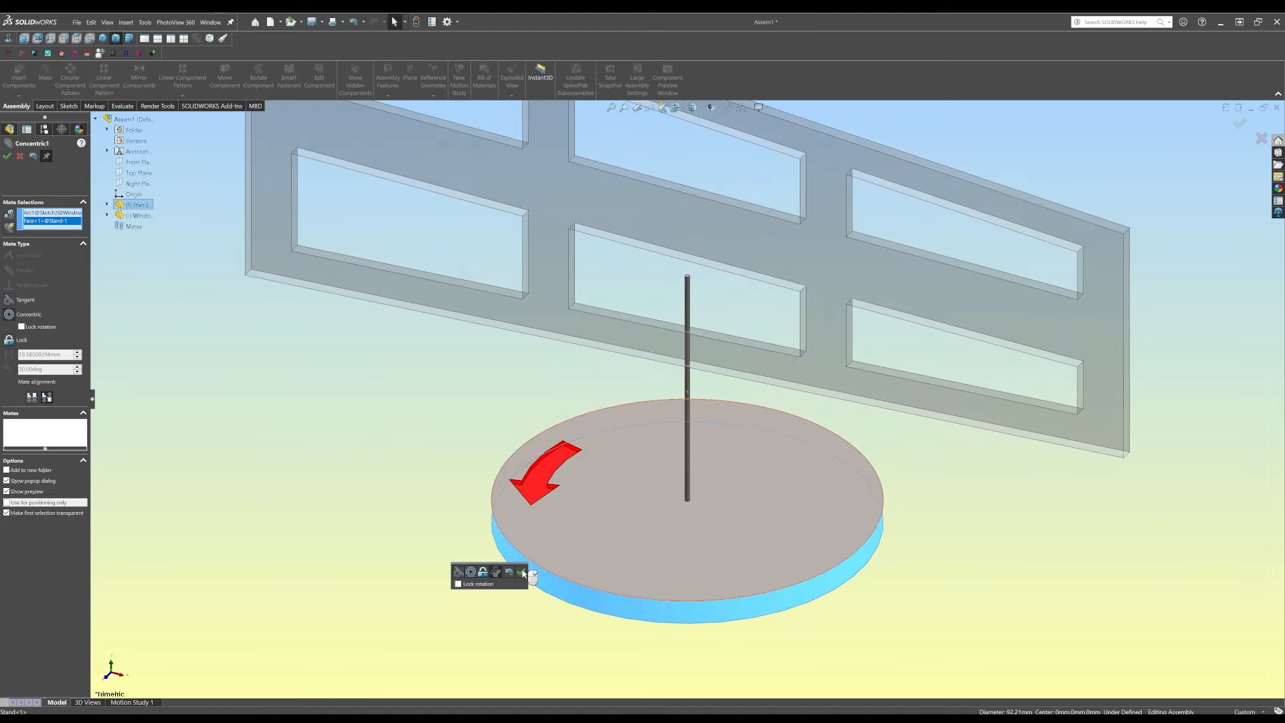
left_click(522, 572)
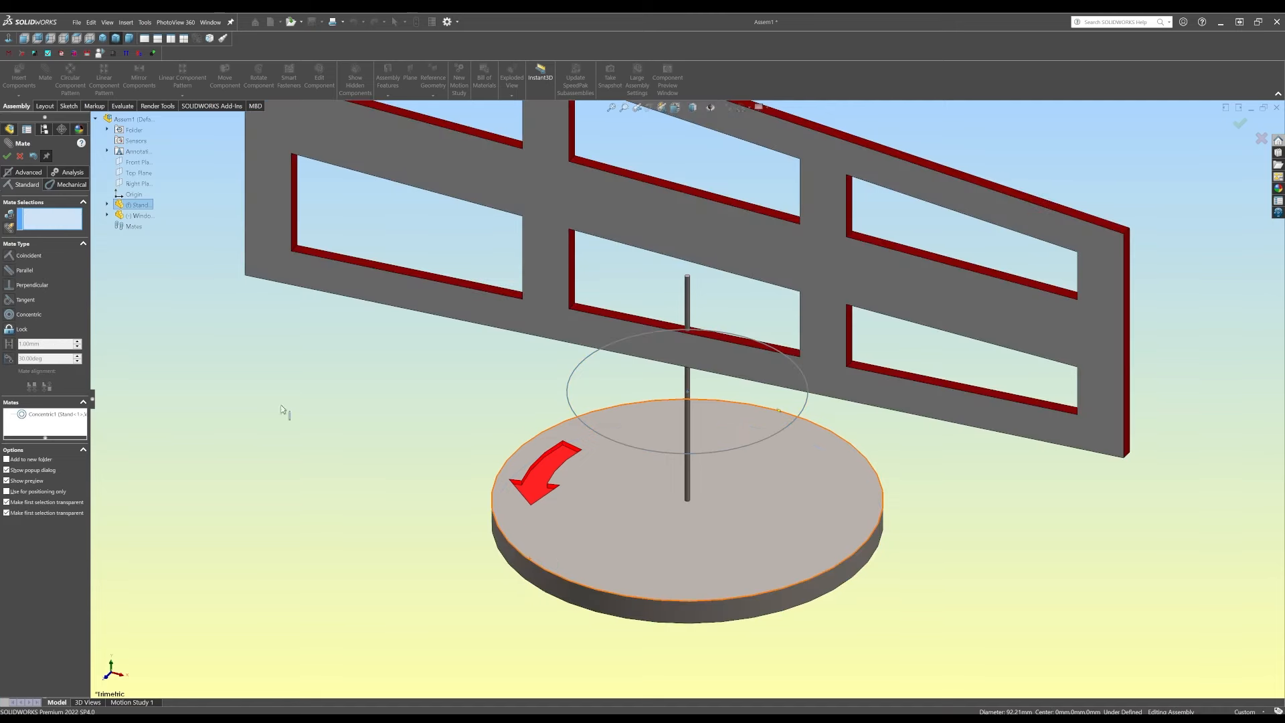
Add an 85 mm distance mate between the Stand disc's upper face and the Window's Top Plane
left_click(576, 536)
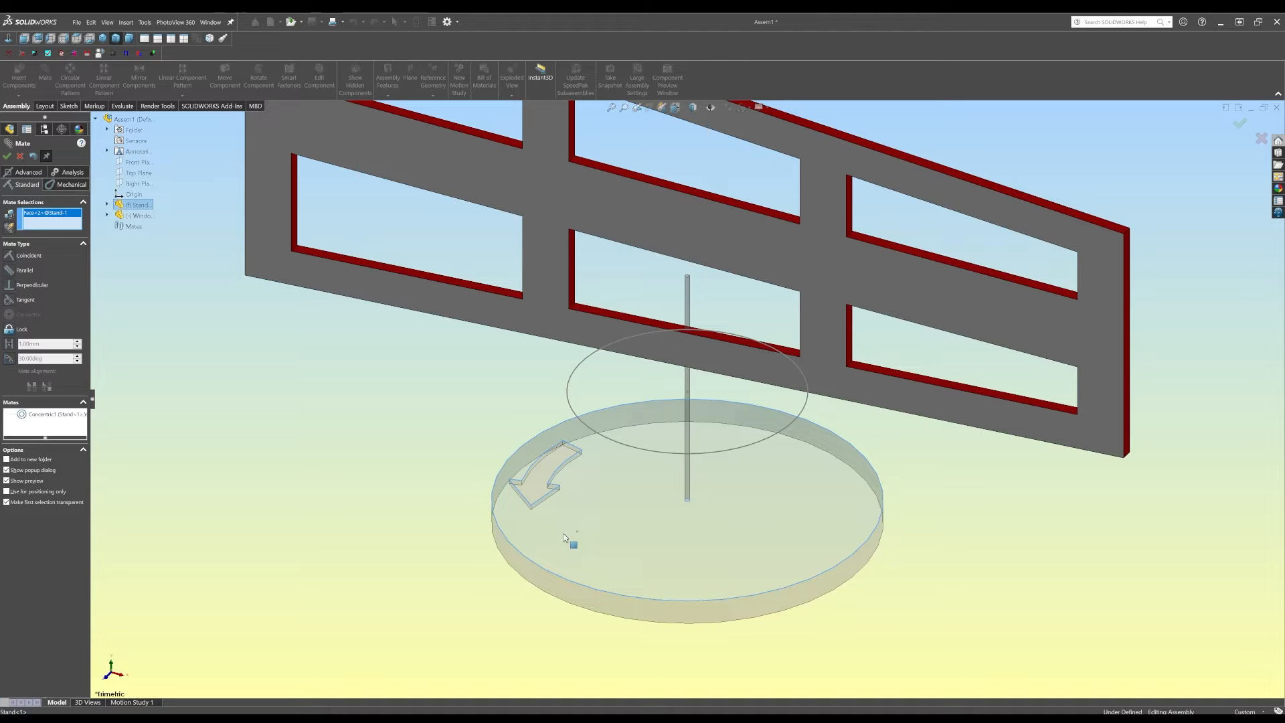
left_click(108, 216)
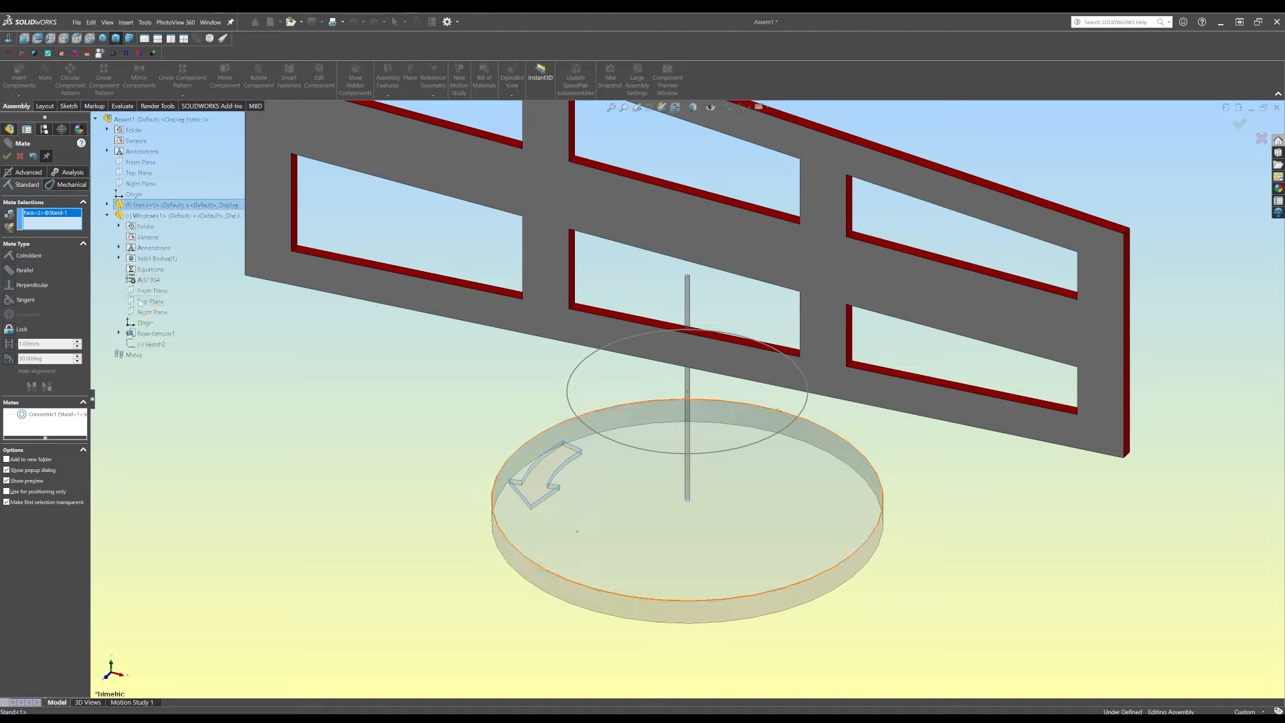
left_click(139, 302)
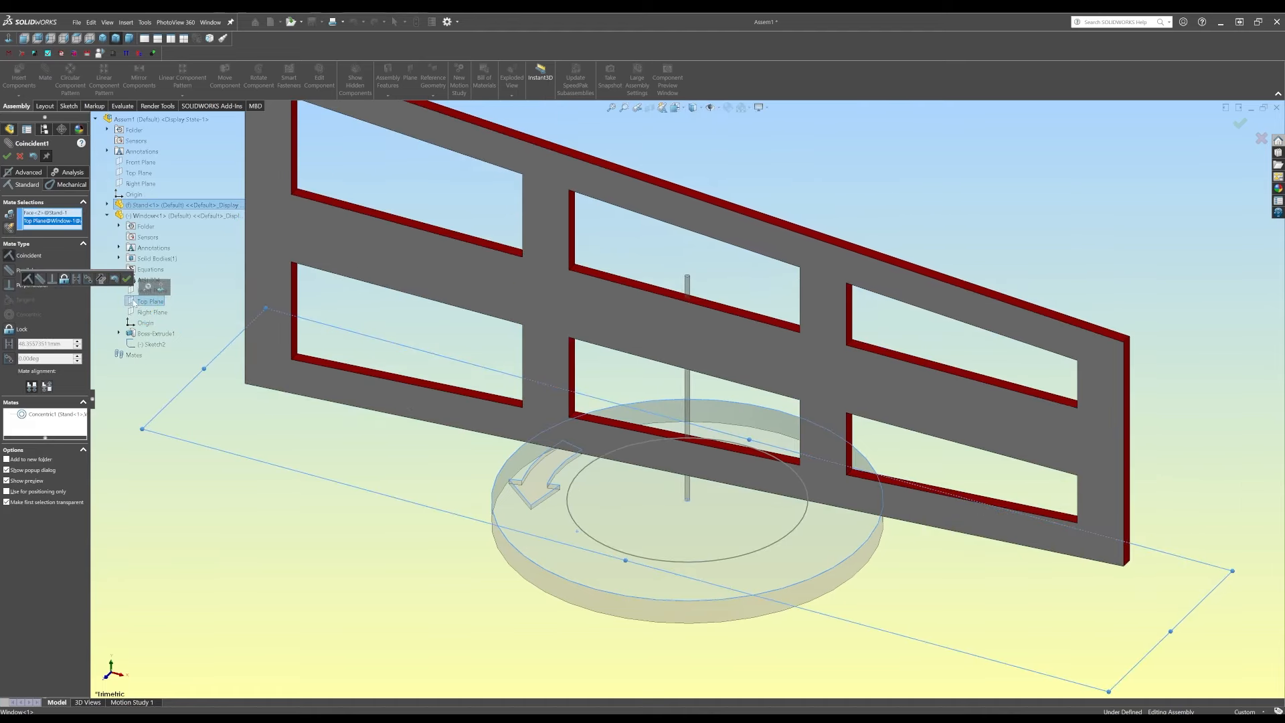
left_click(7, 343)
type("85")
key("Return")
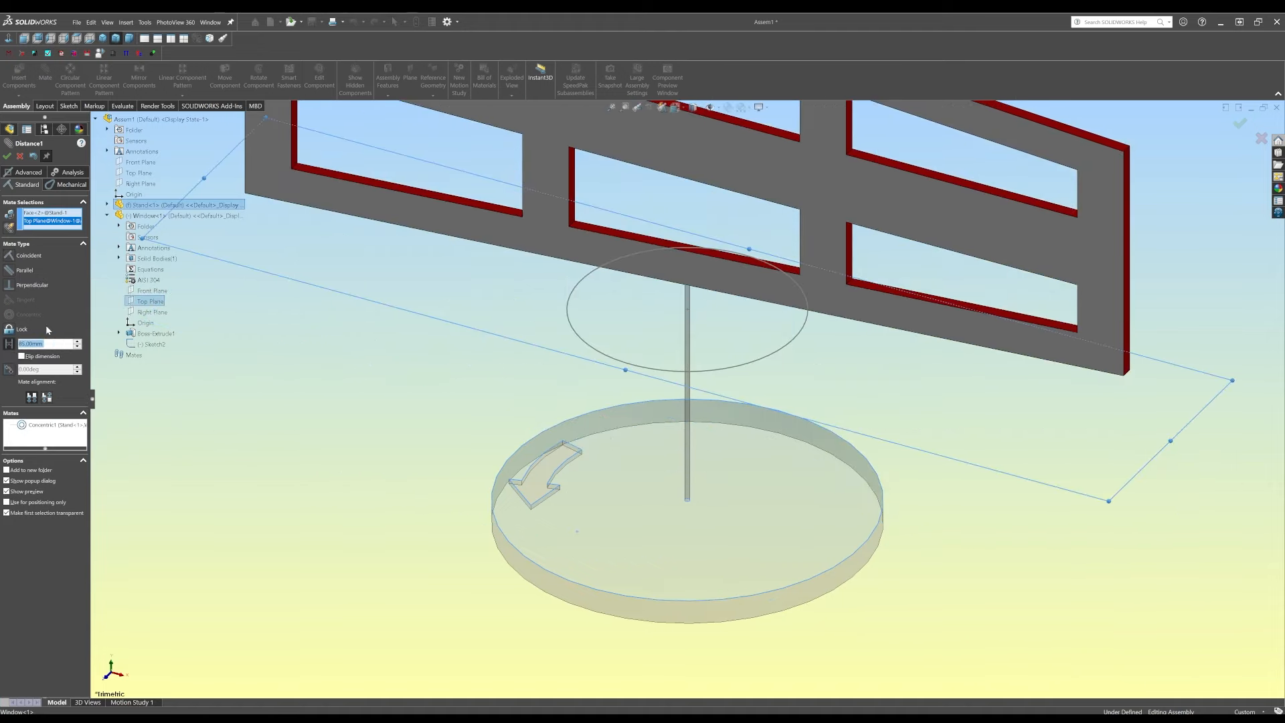
left_click(6, 156)
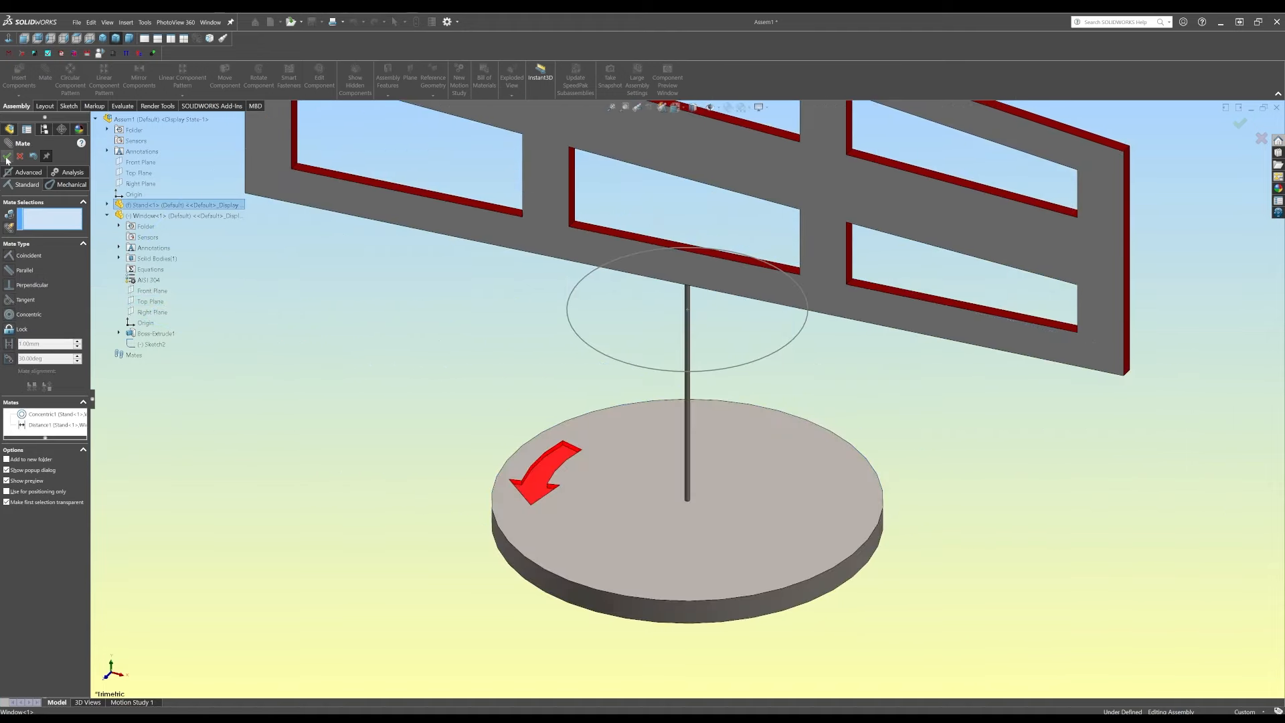
Mate the assembly's Front Plane with the Window's Front Plane and close the mate command
left_click(132, 163)
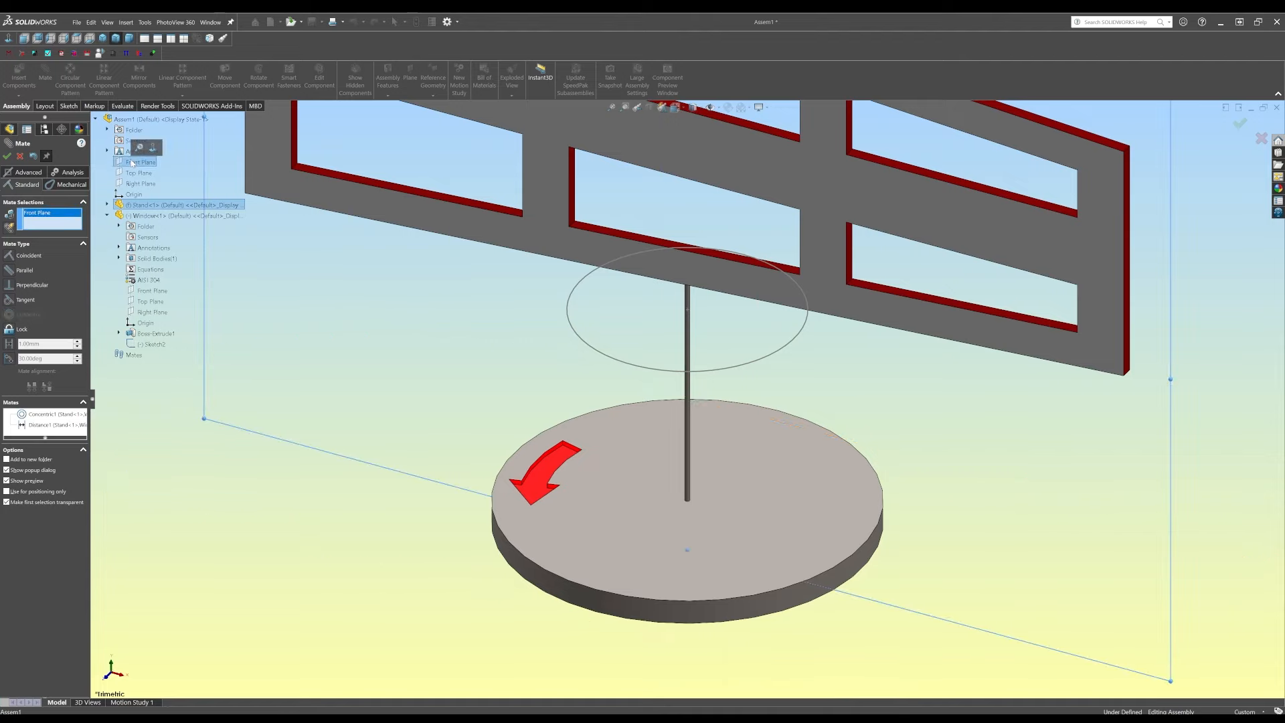
left_click(149, 292)
left_click(137, 278)
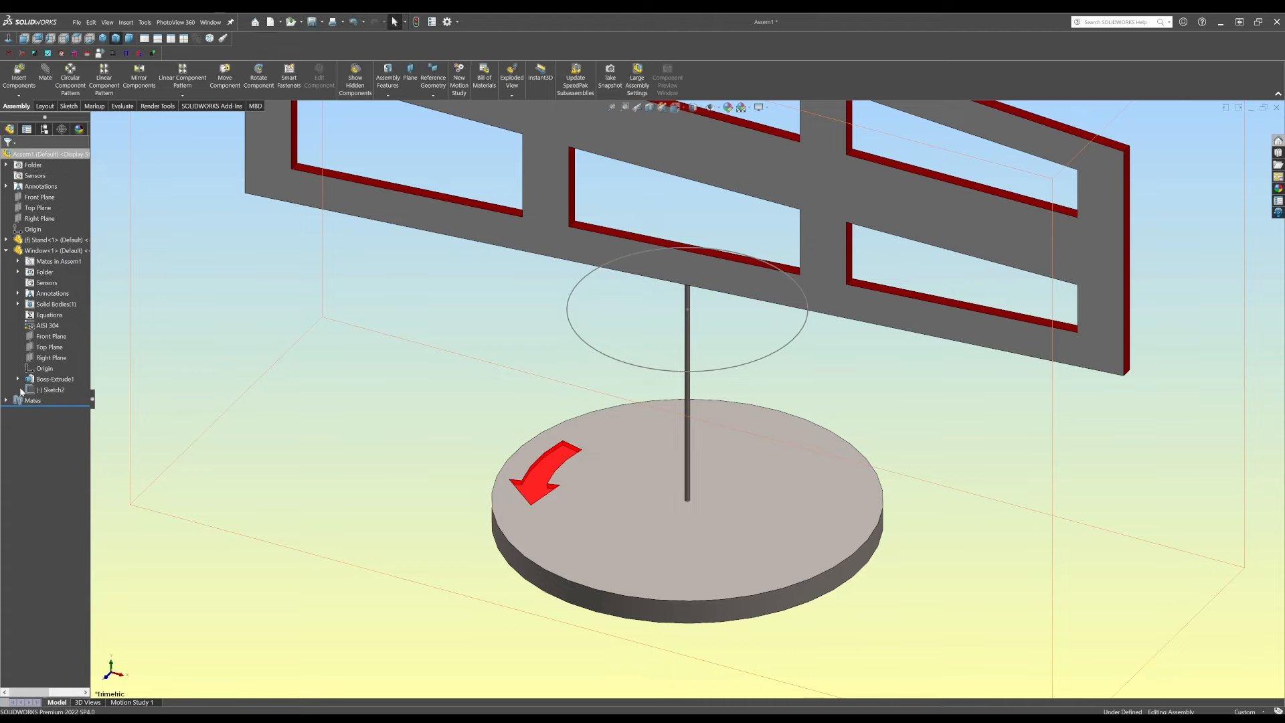
Hide the Window component's circle sketch, Sketch2
left_click(6, 250)
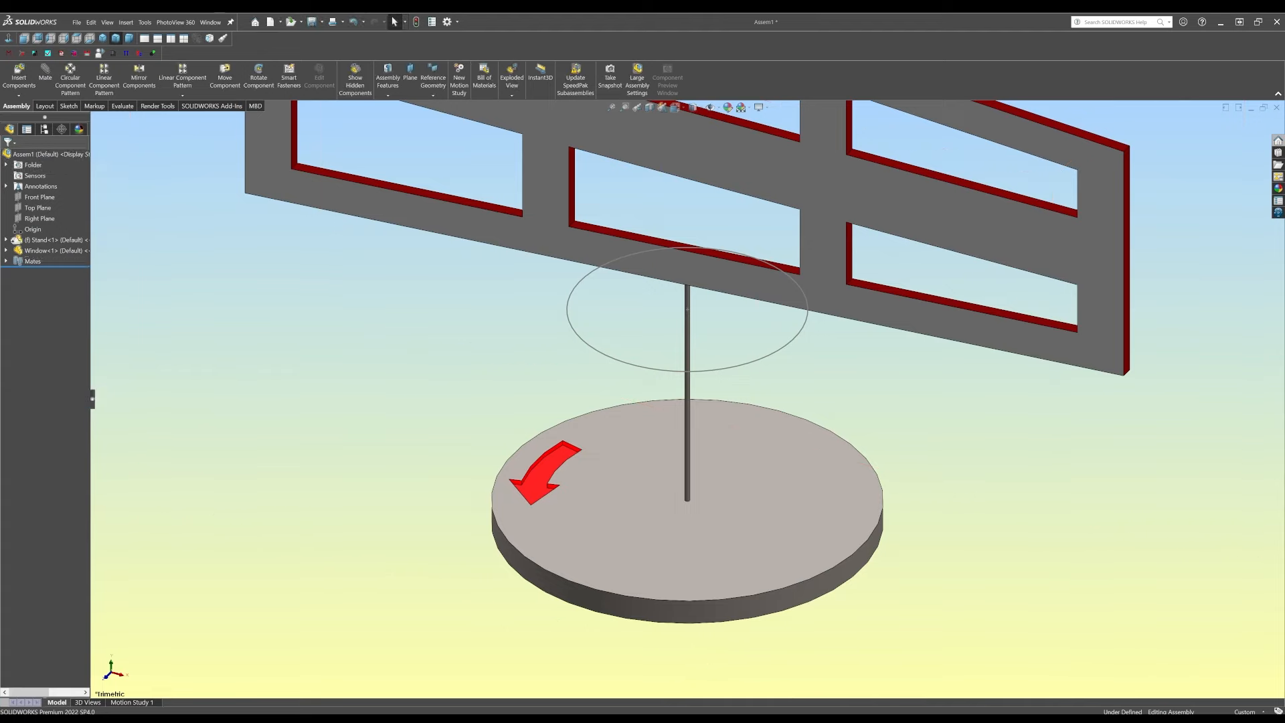
left_click(7, 240)
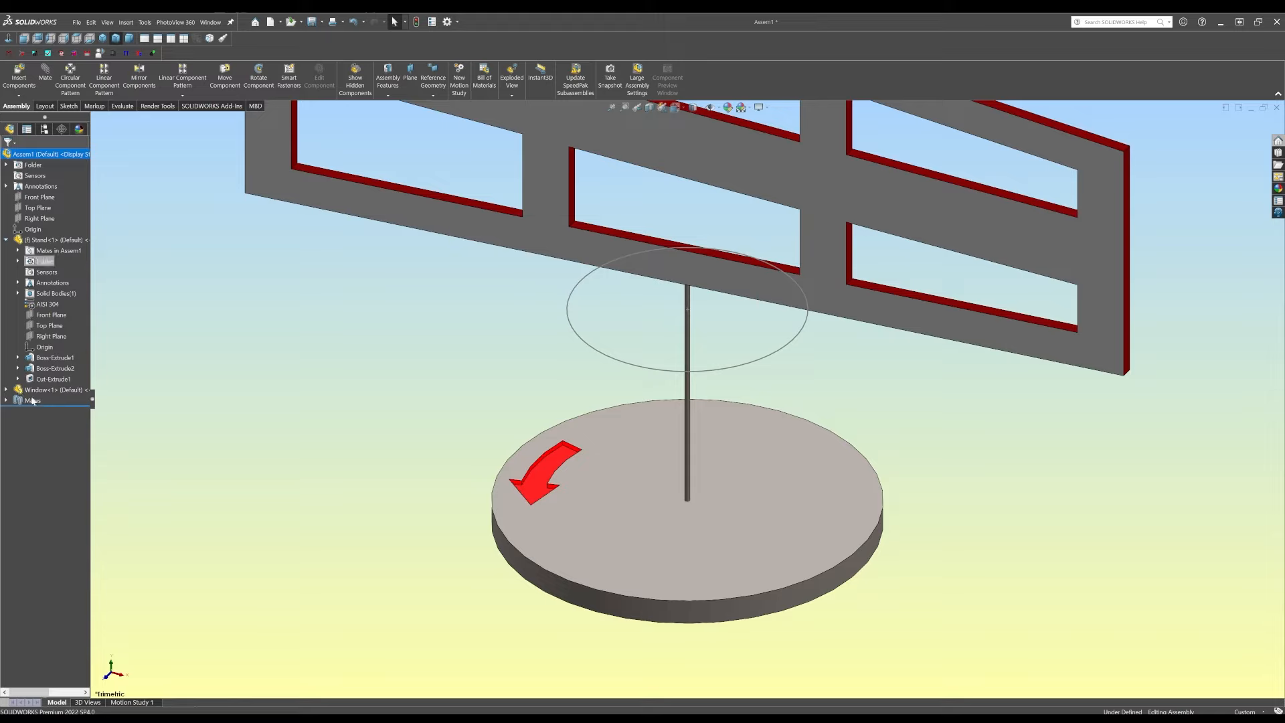
left_click(6, 390)
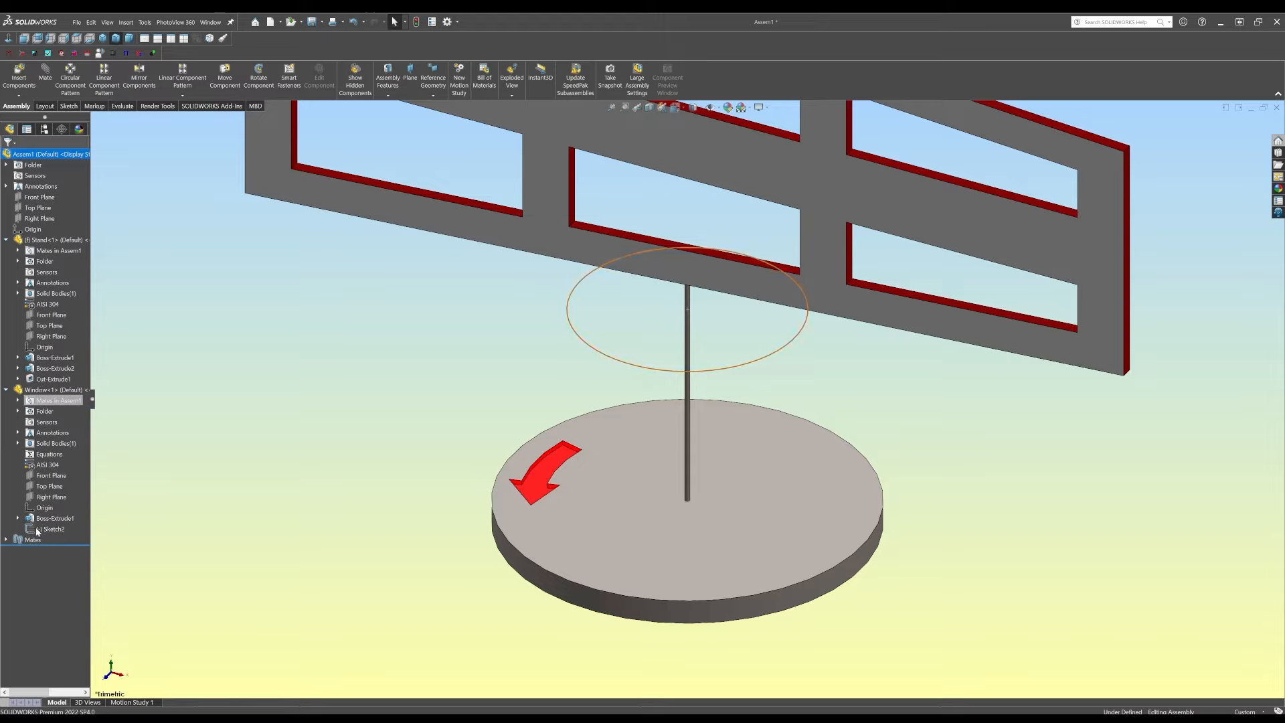
right_click(37, 530)
left_click(46, 516)
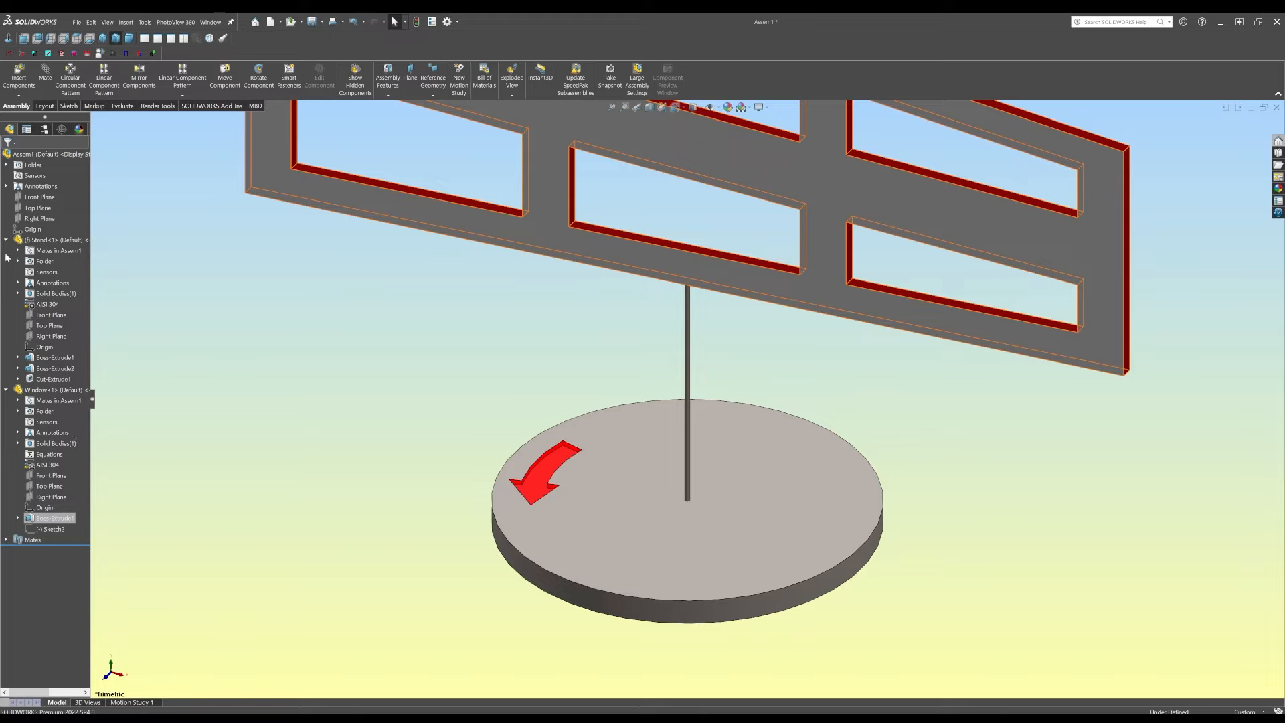
Insert the Plank part into the assembly and place it in front of the Window
left_click(20, 78)
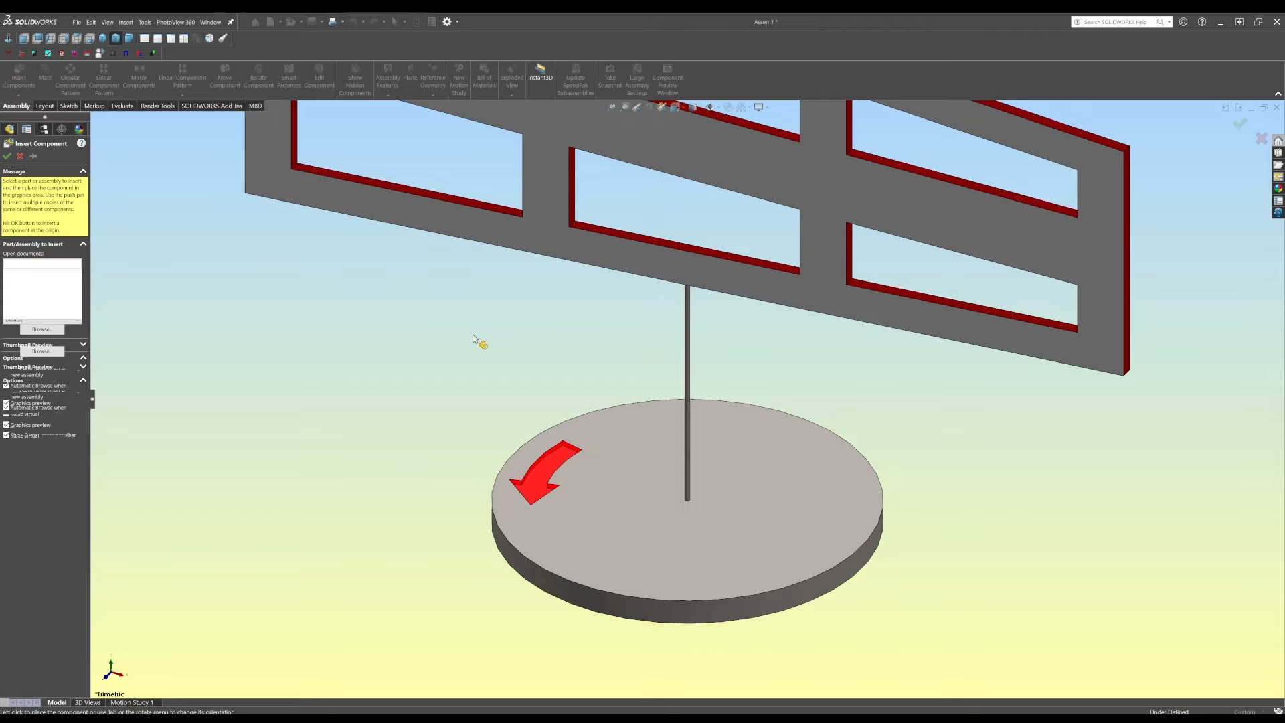
left_click(473, 336)
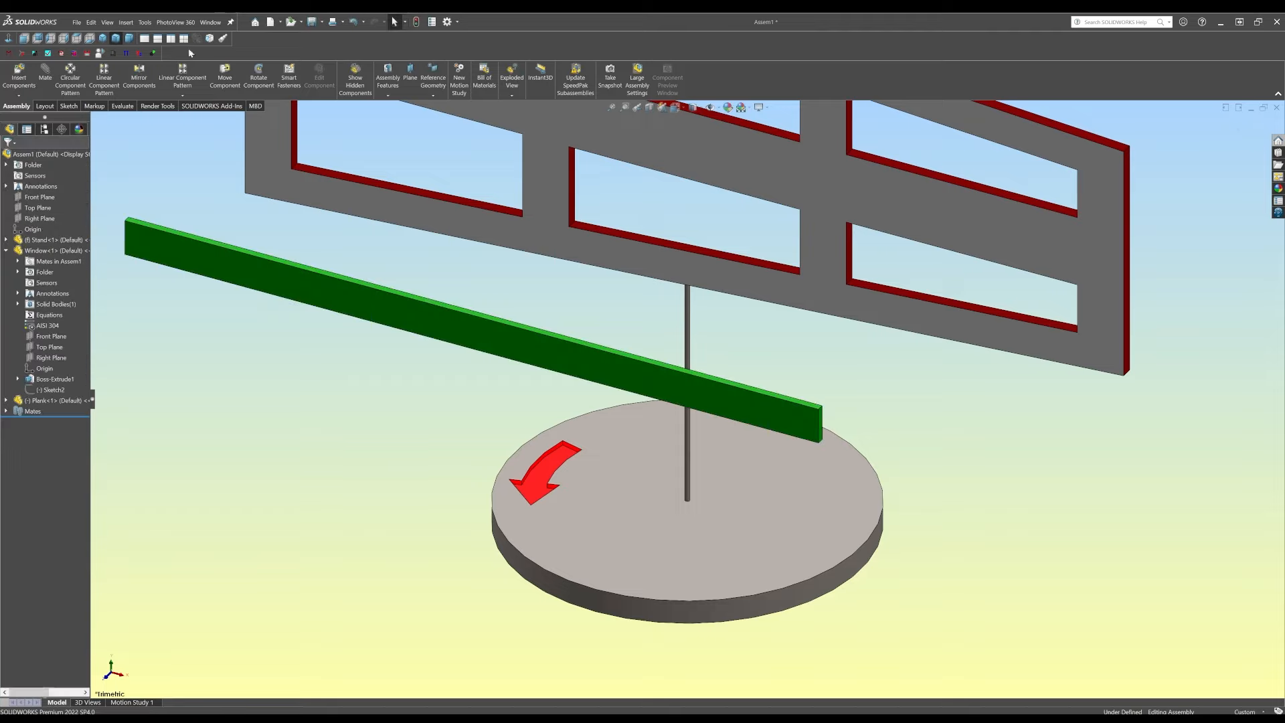
left_click(103, 39)
scroll(686, 376, "down", 3)
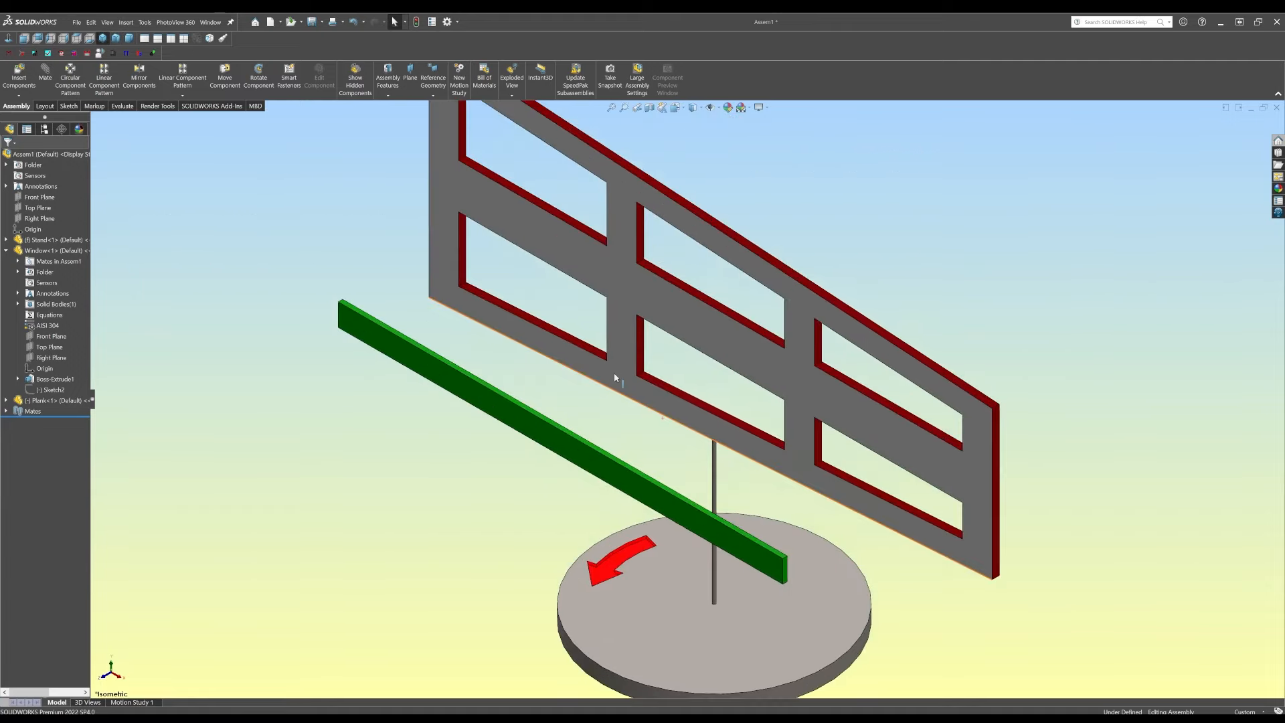
Rotate the Plank component freely so that it lies crosswise to the Window
left_click(257, 74)
left_click_drag(455, 407, 302, 376)
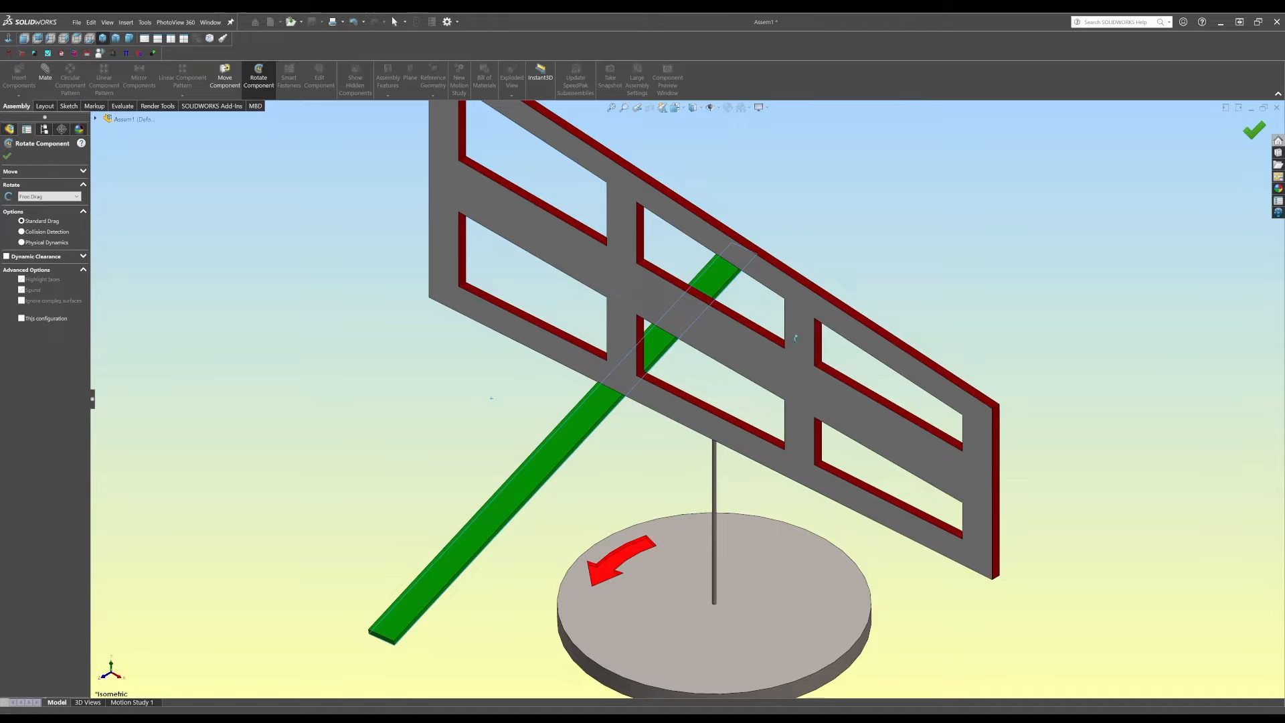
key("Escape")
Add a coincident mate between the lower edge of the Window's upper middle opening and the Plank's long face, and close the mate command
left_click(26, 39)
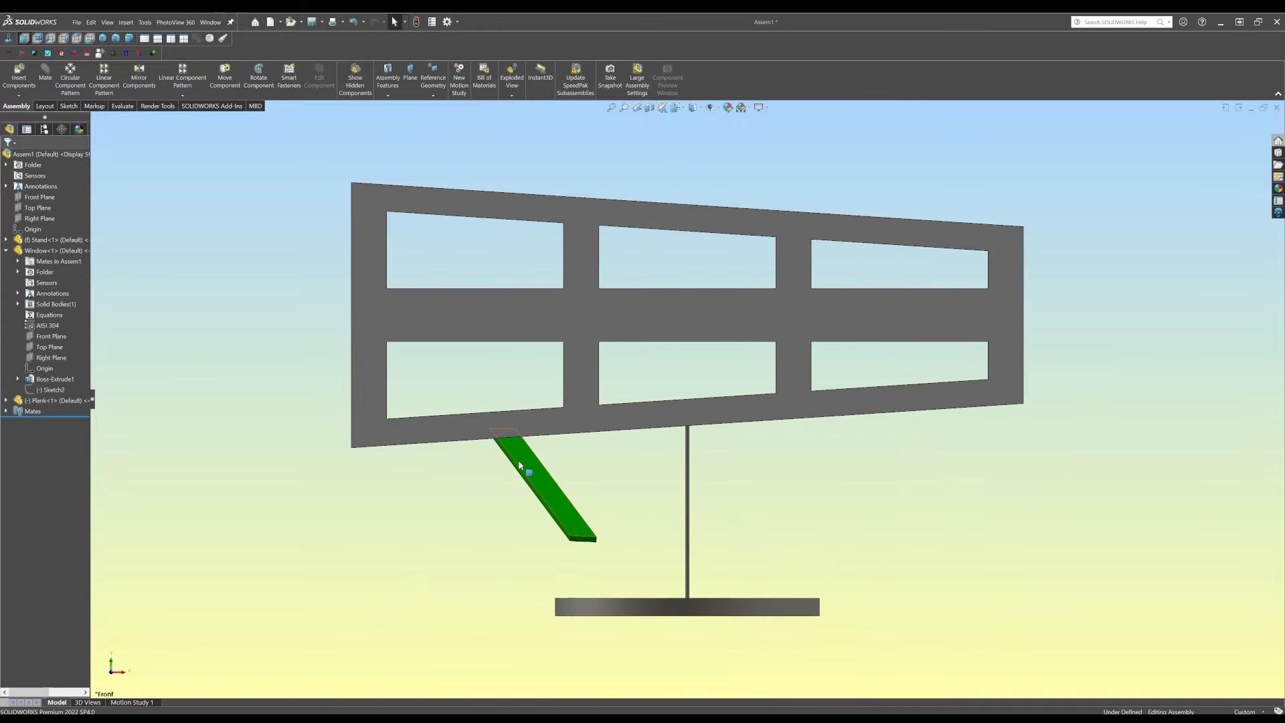
left_click(666, 268)
scroll(652, 284, "down", 3)
middle_click_drag(648, 286, 680, 315)
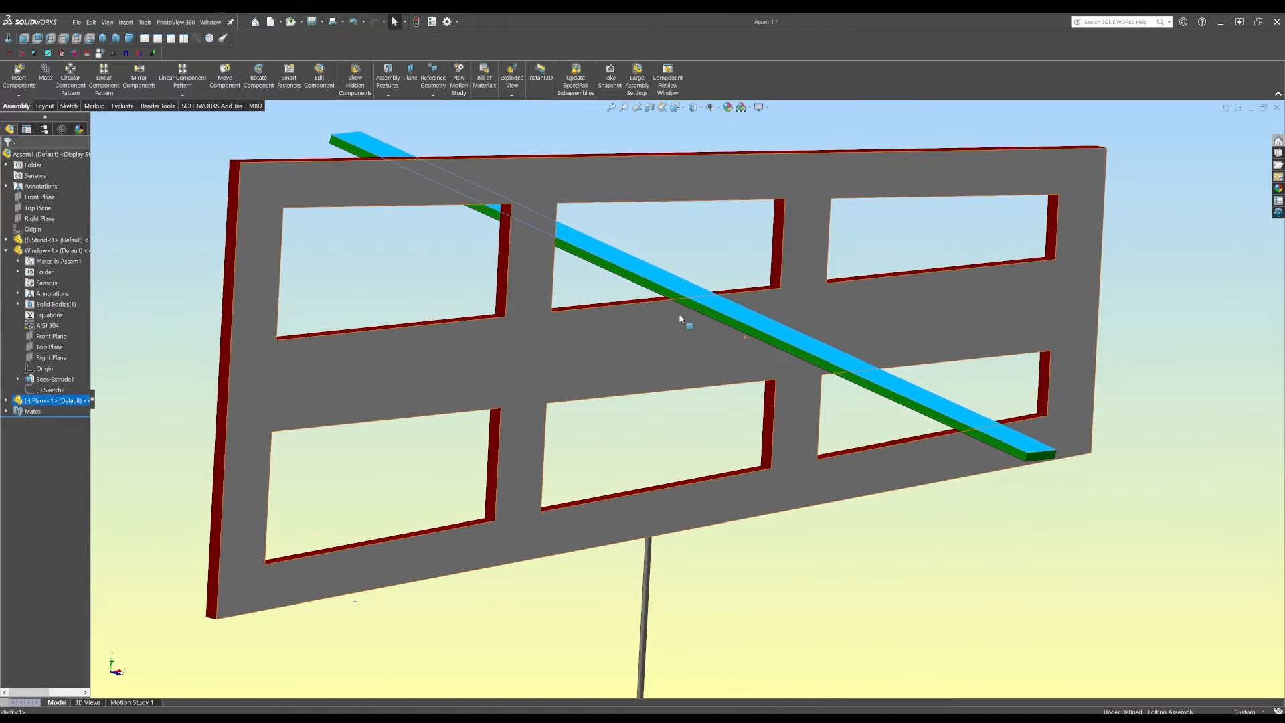
scroll(639, 312, "down", 2)
left_click(626, 309)
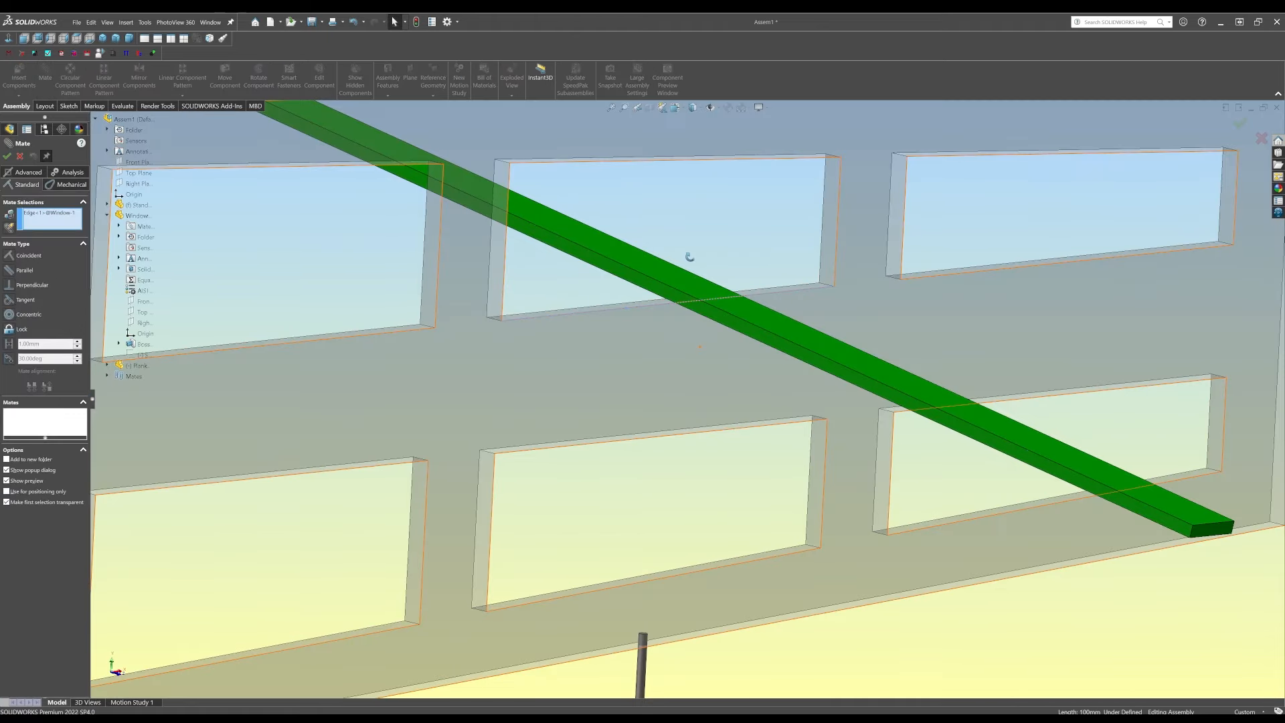
middle_click_drag(690, 257, 654, 250)
scroll(649, 253, "down", 2)
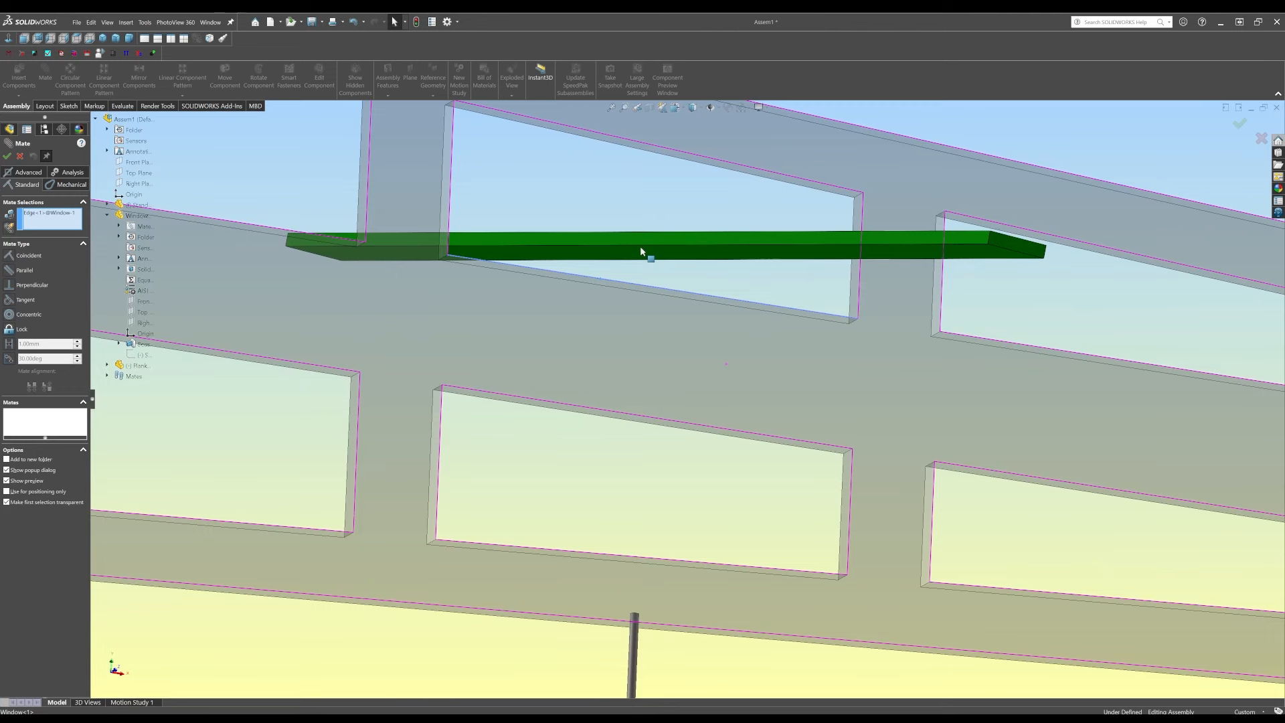
left_click(640, 249)
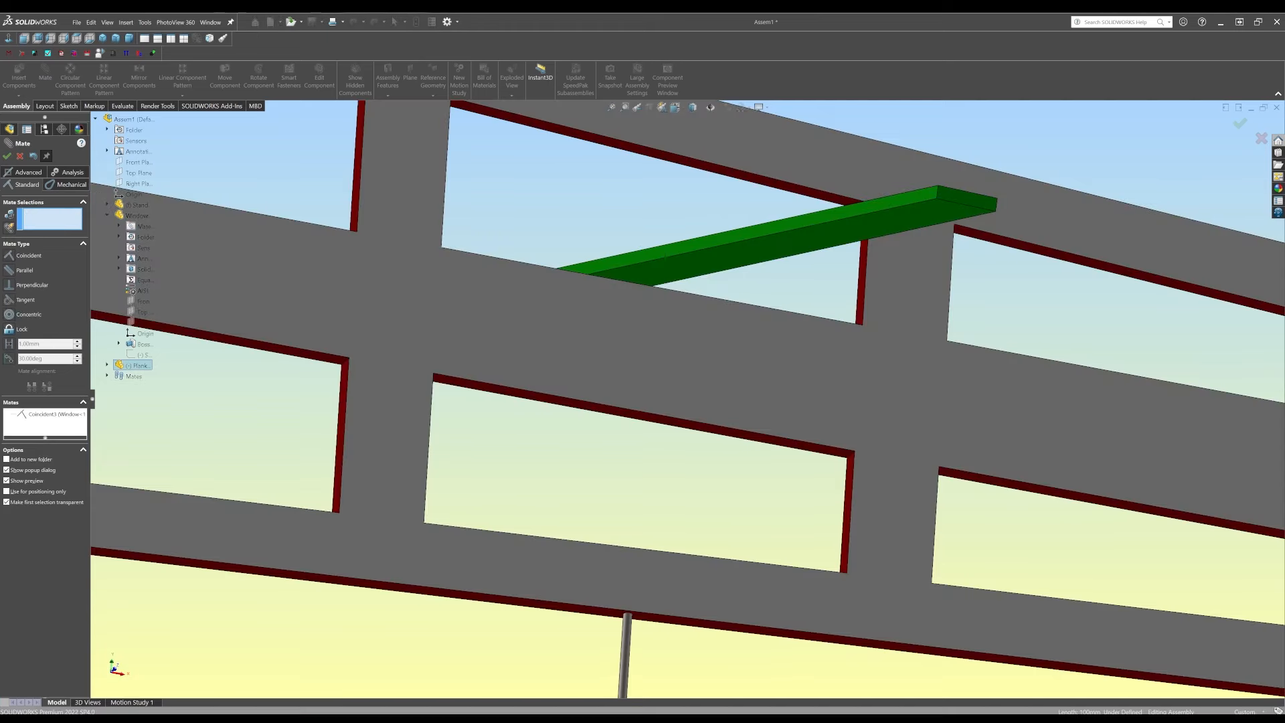
left_click(7, 156)
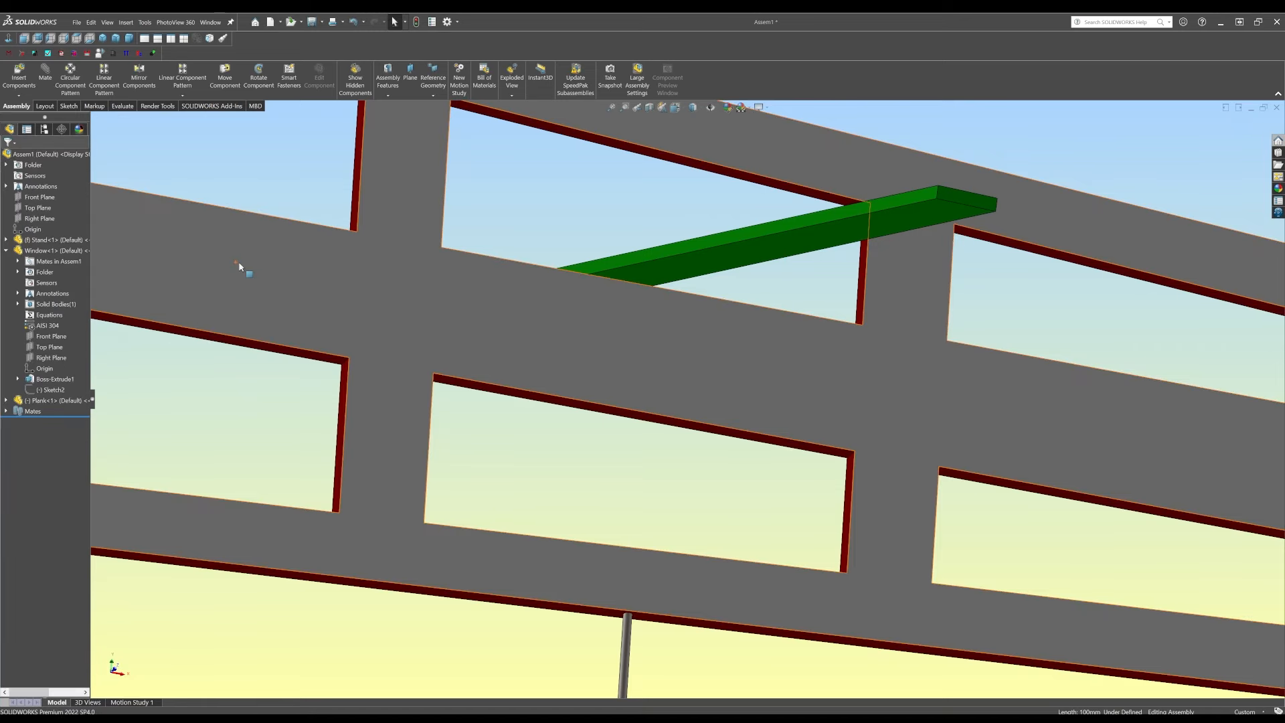
Add a 45-degree angle mate between the Plank's Top Plane and the assembly's Front Plane
key("f")
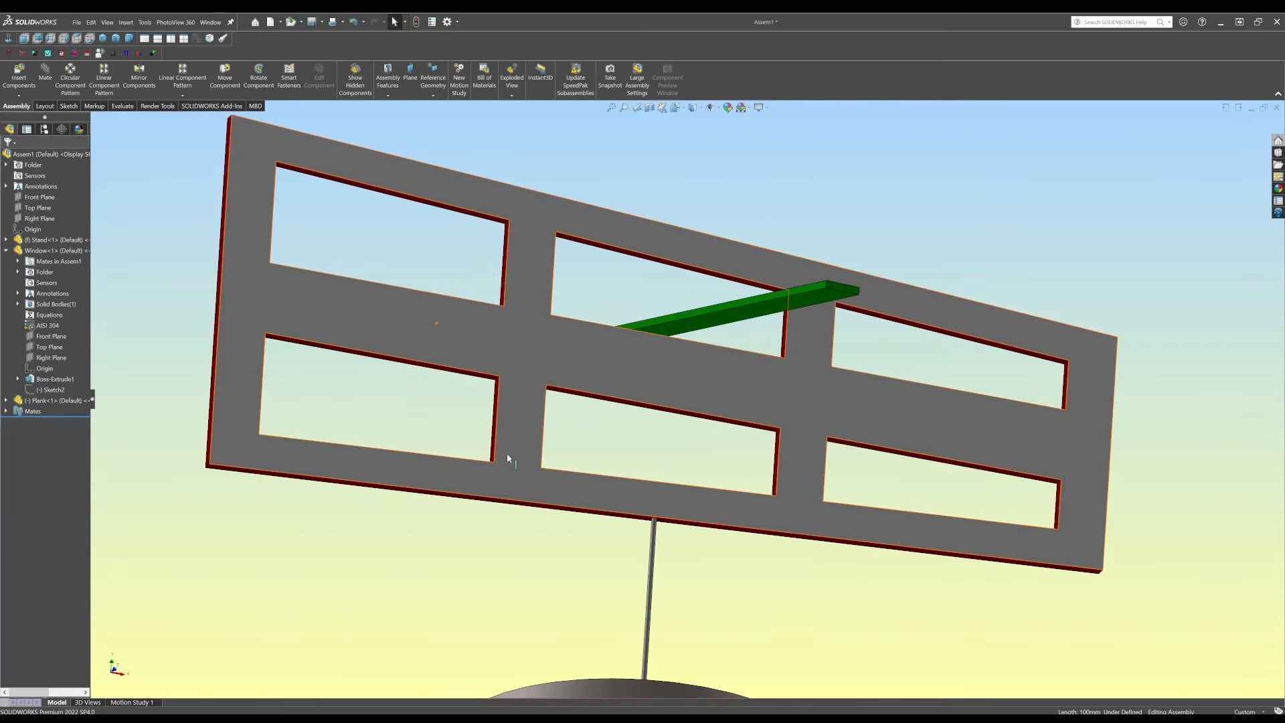
middle_click_drag(507, 455, 523, 480)
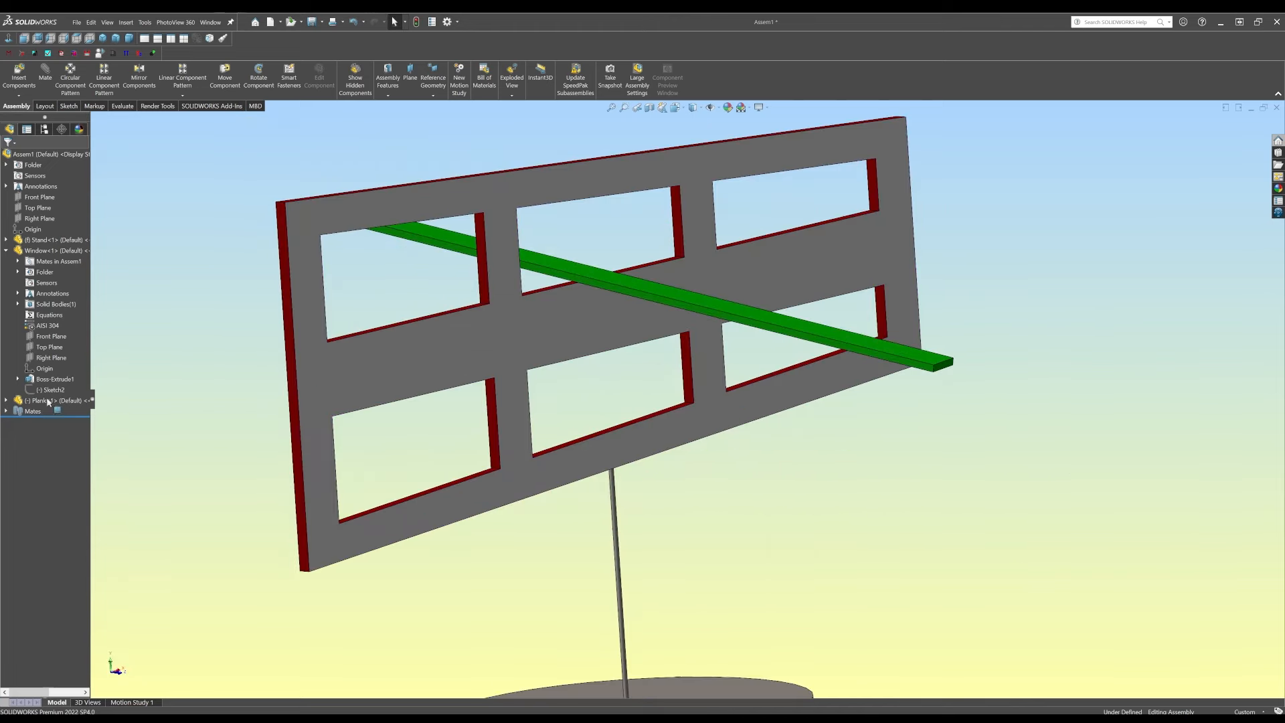
left_click(6, 400)
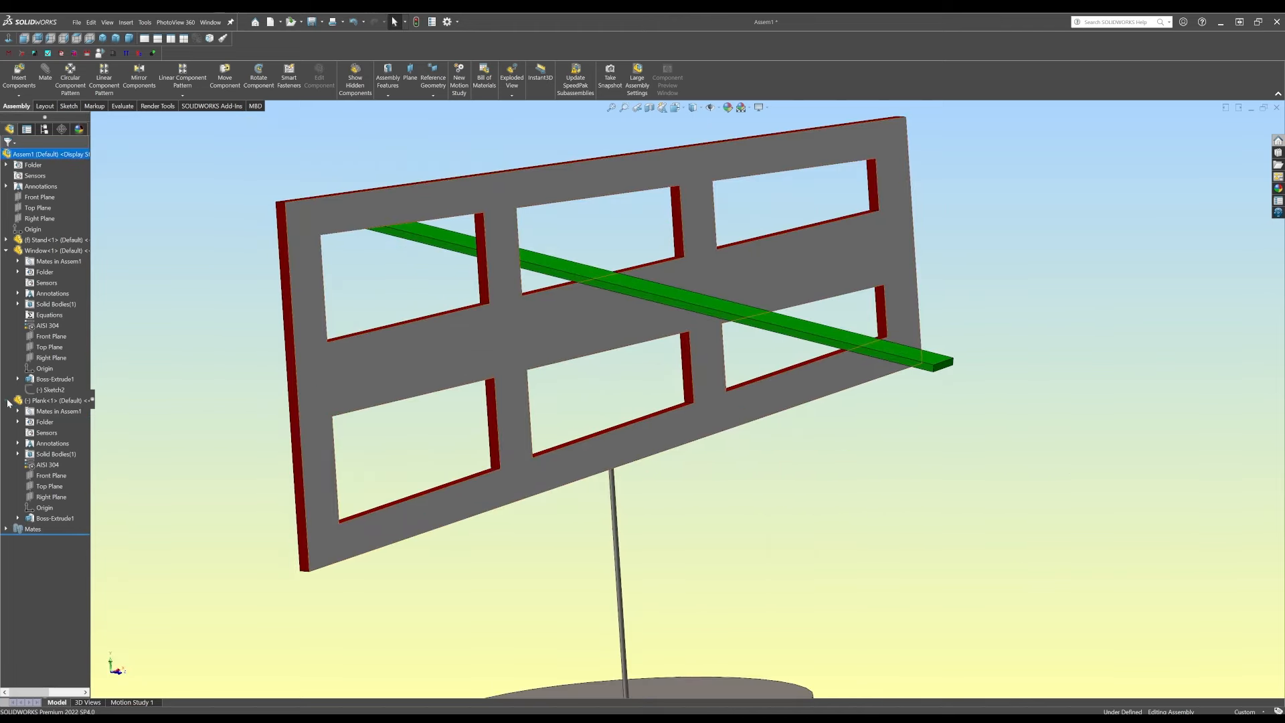
left_click(48, 487)
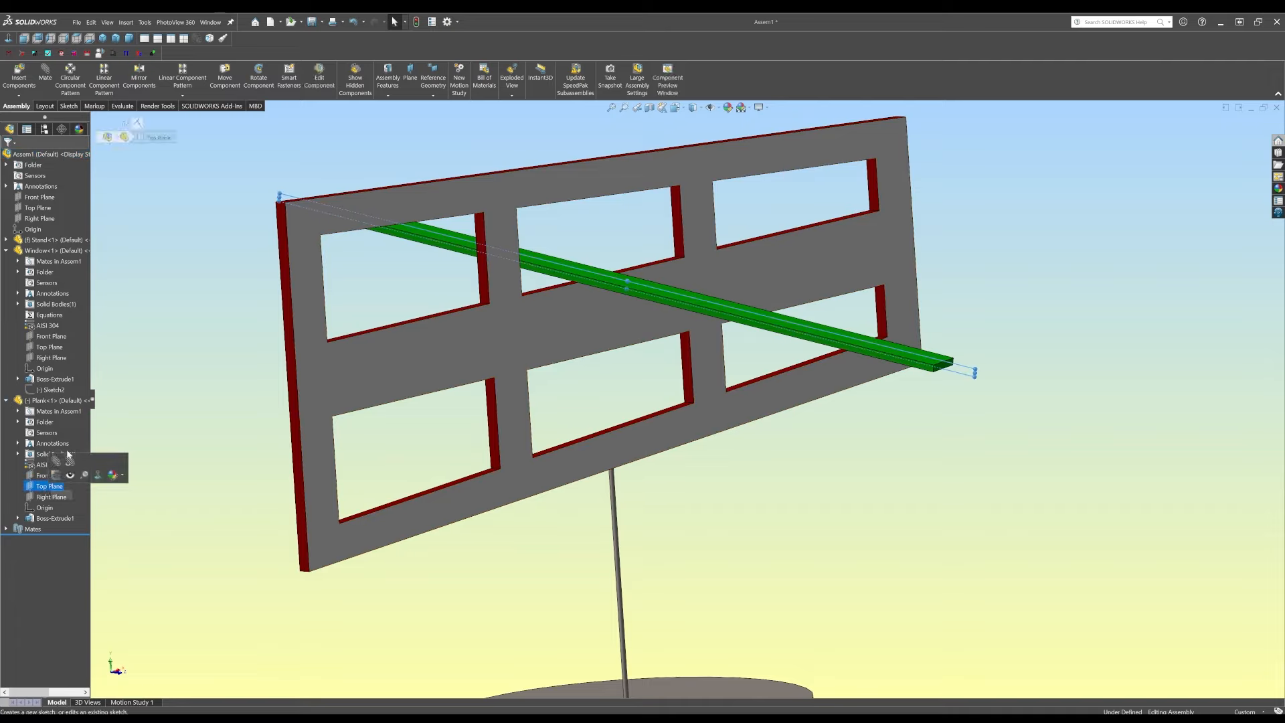
left_click(36, 200, "ctrl")
left_click(48, 75)
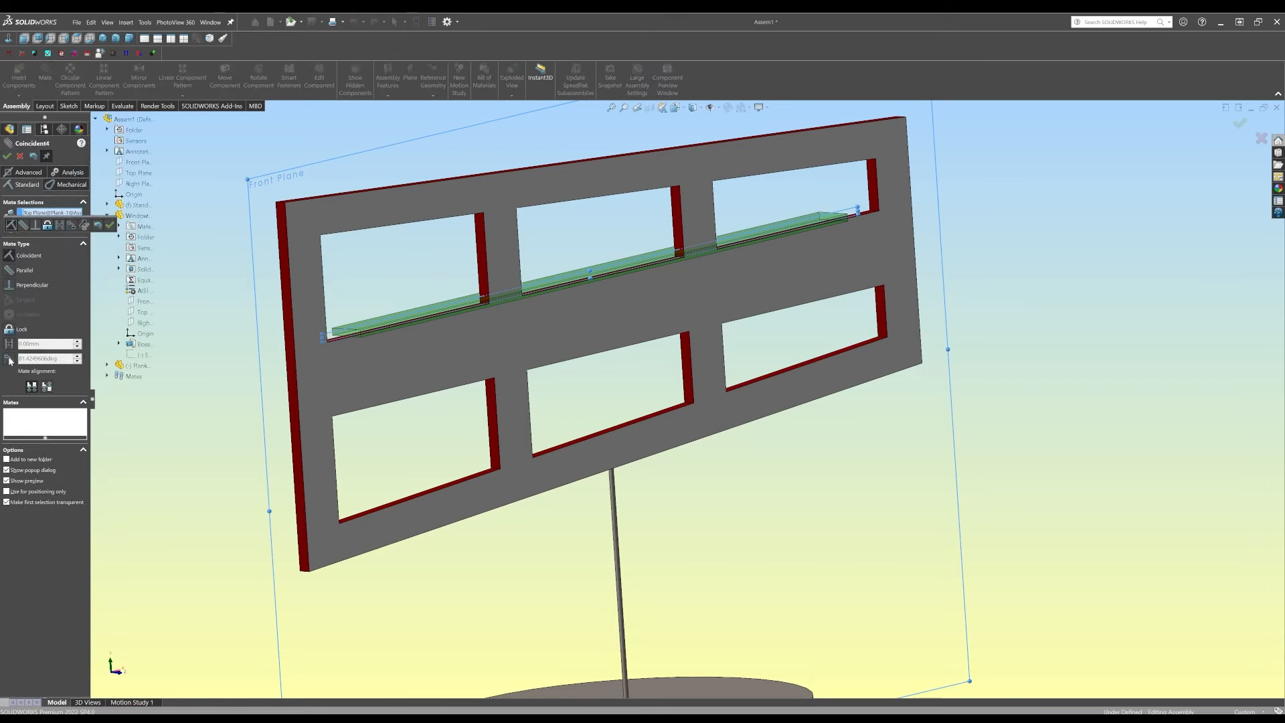
left_click(9, 358)
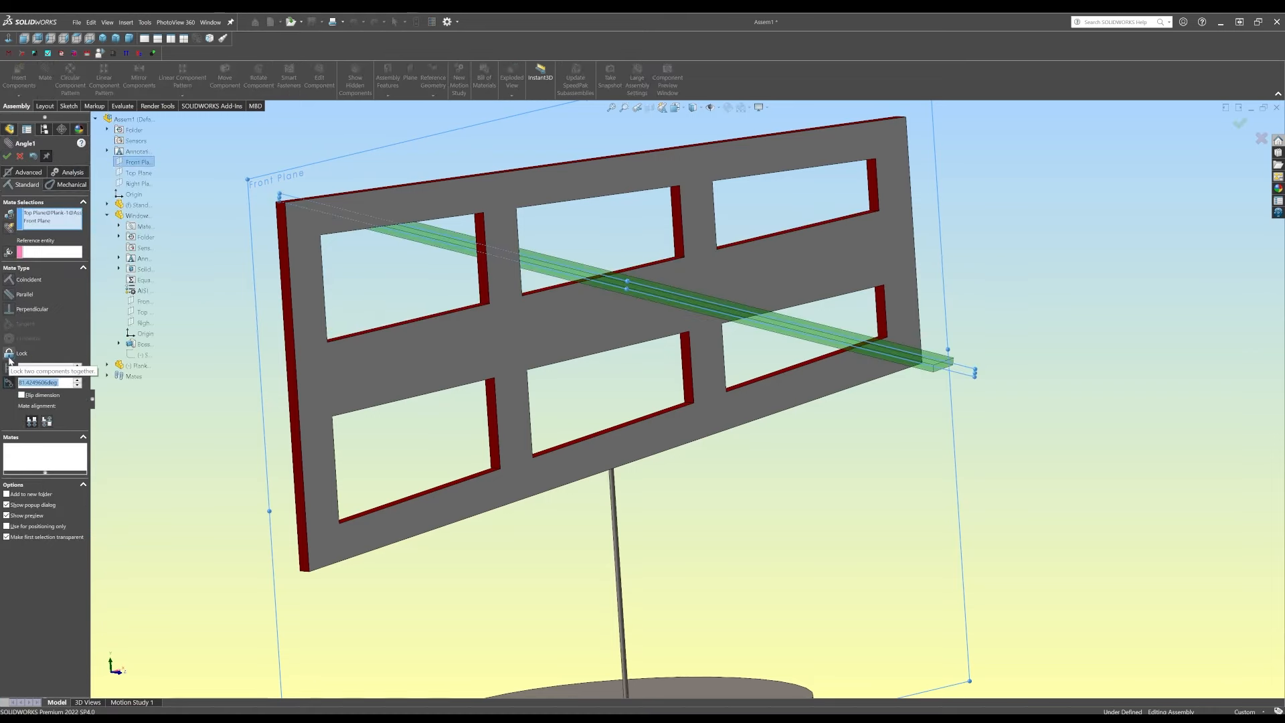
type("45")
key("Return")
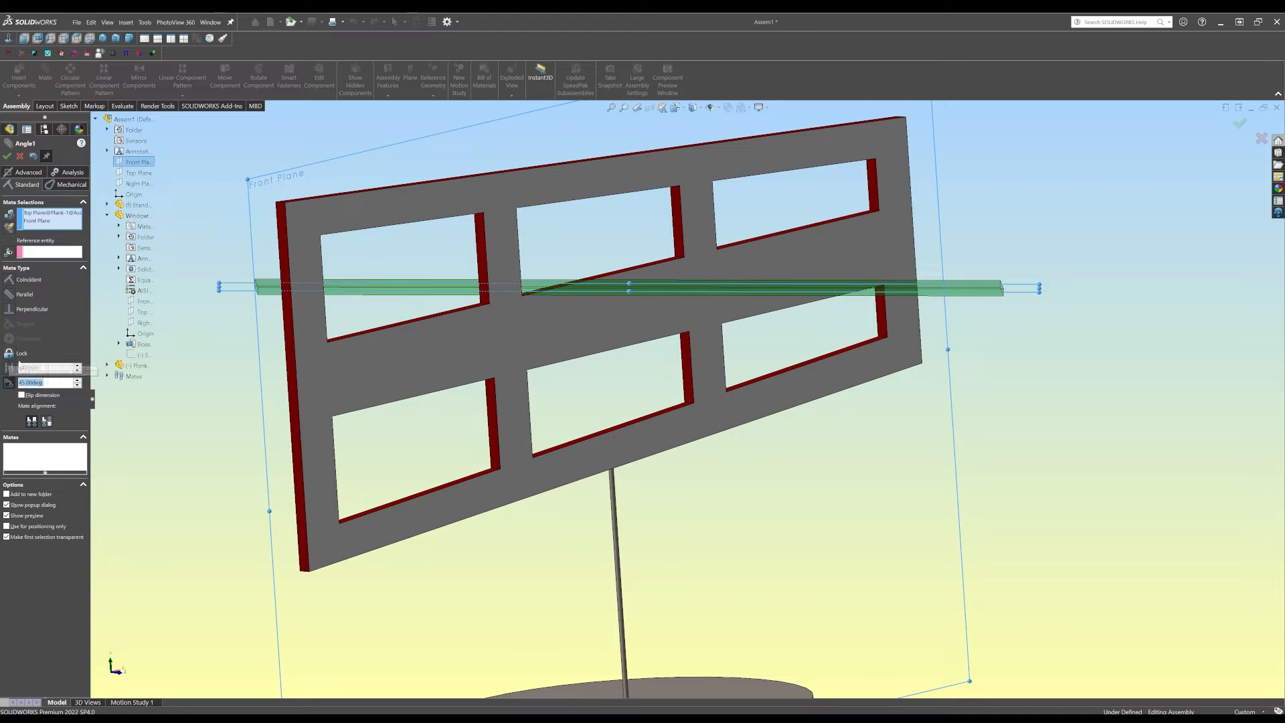
left_click(8, 157)
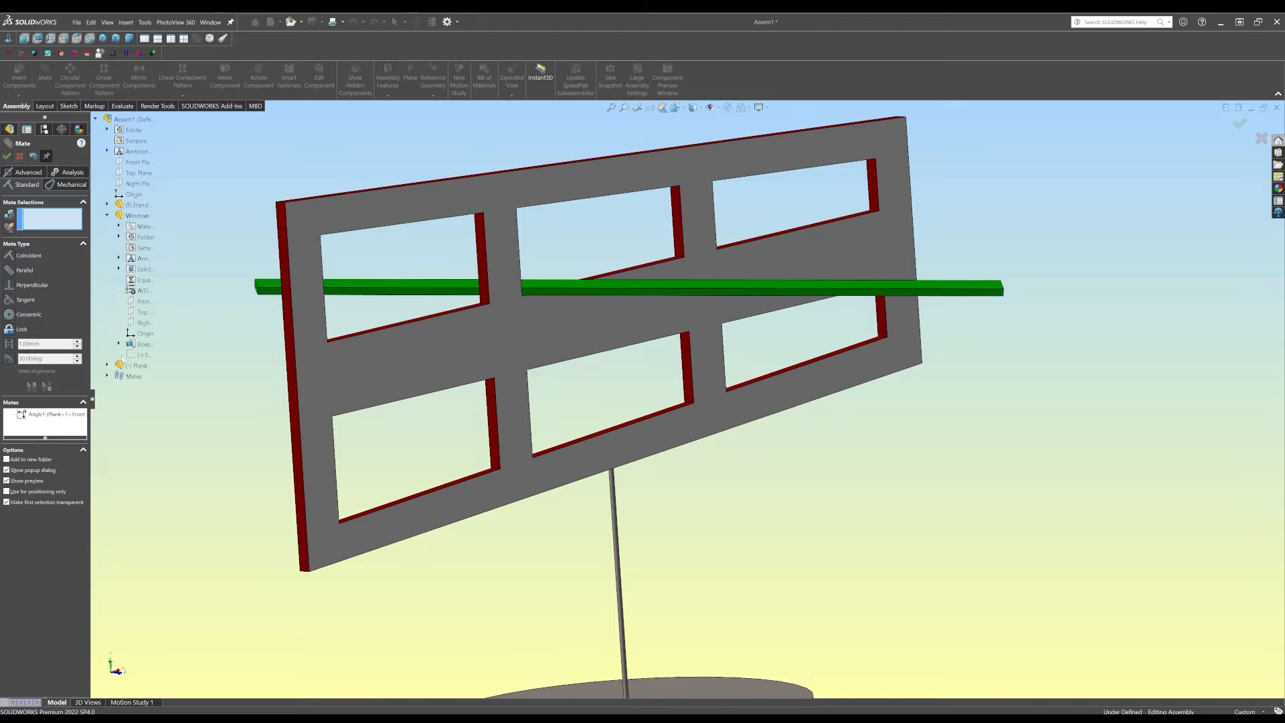
Add a coincident mate between the Plank's origin and the assembly's Right Plane
left_click(107, 365)
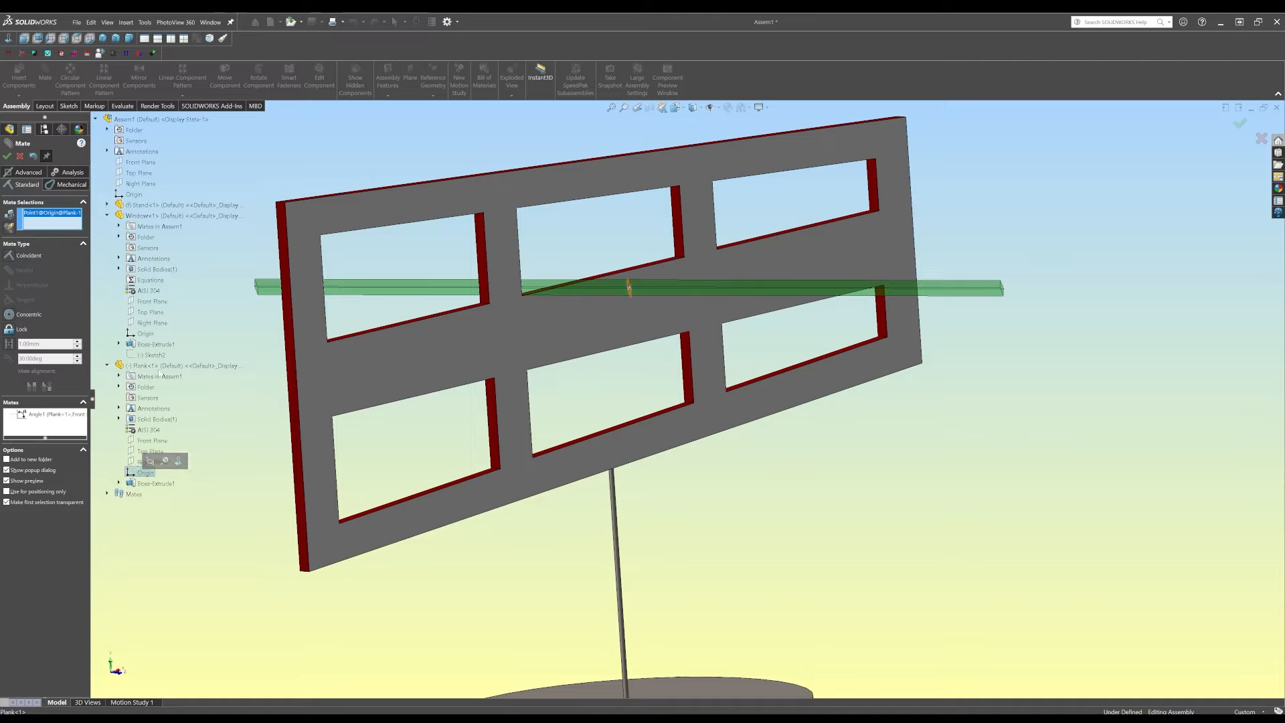
left_click(145, 473)
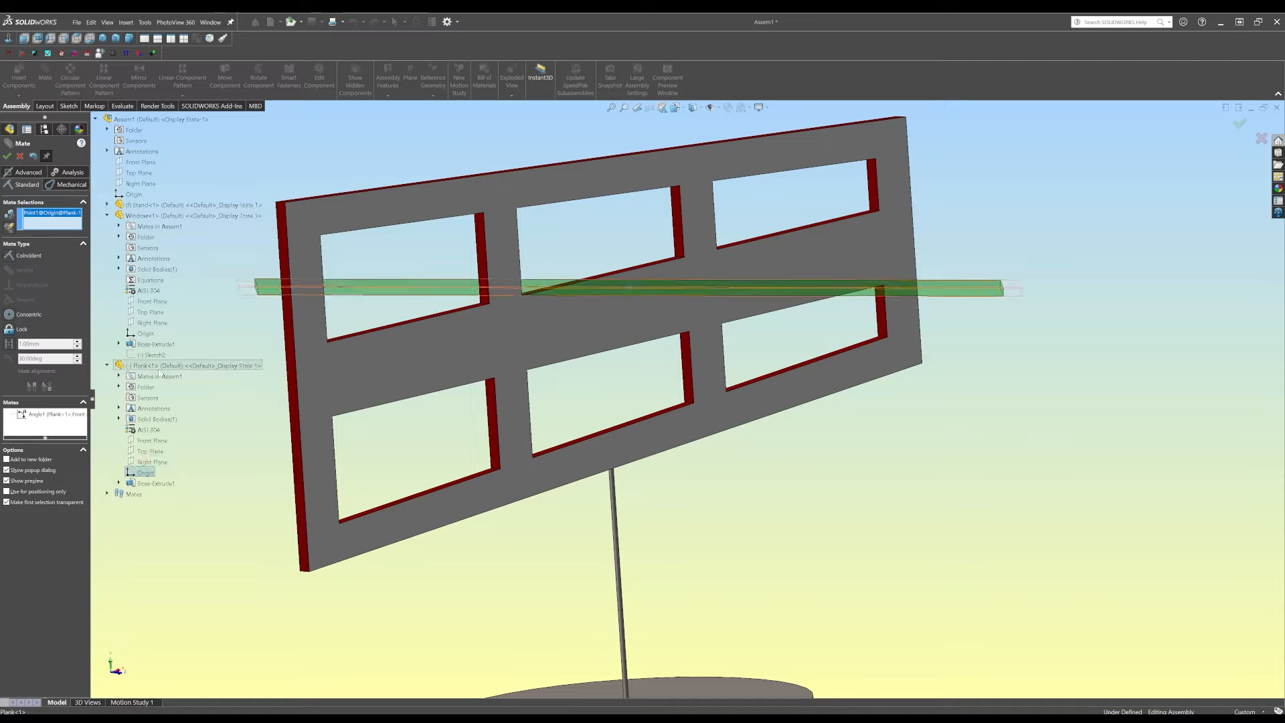
left_click(138, 184)
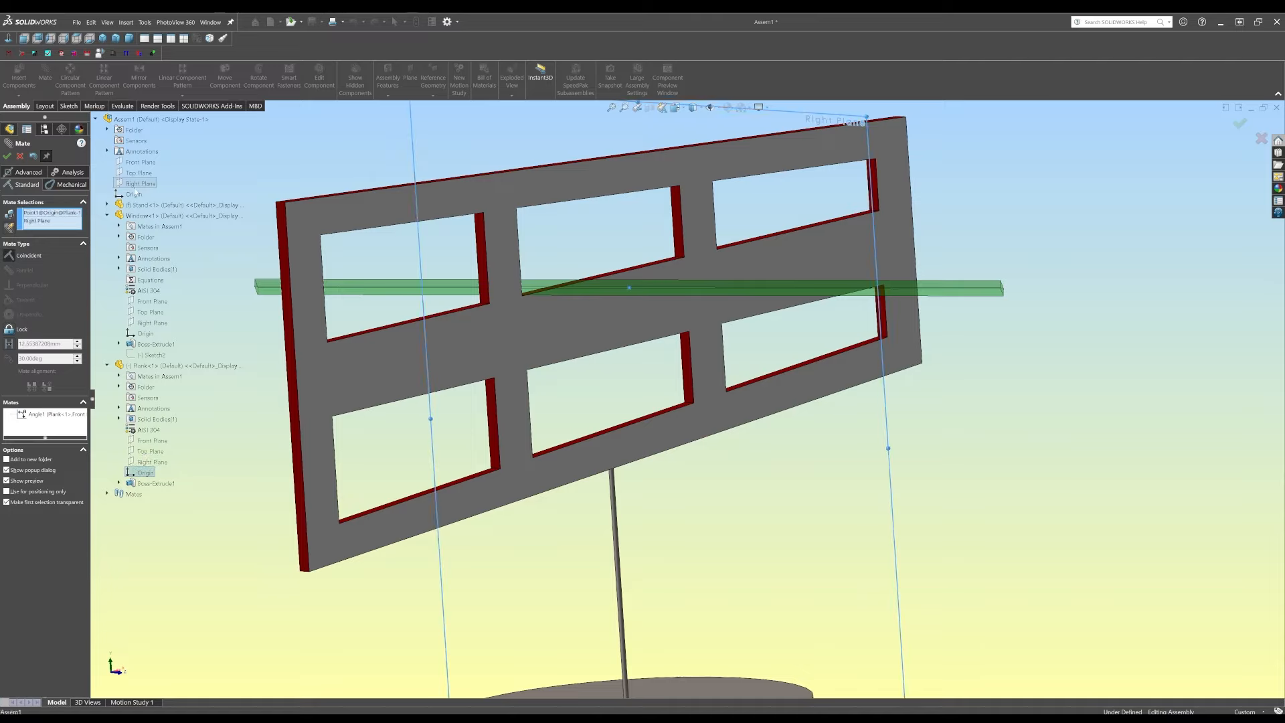
left_click(7, 156)
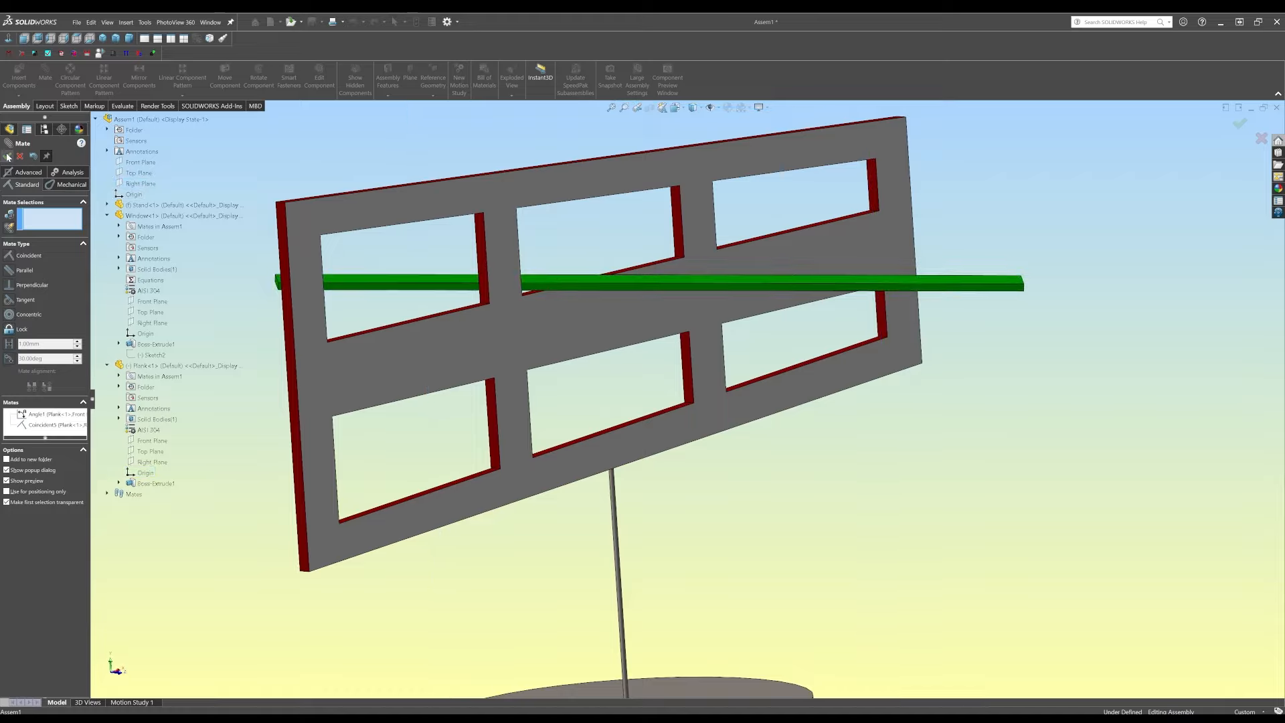
Add a coincident mate between the assembly's Front Plane and the Plank's origin
left_click(138, 162)
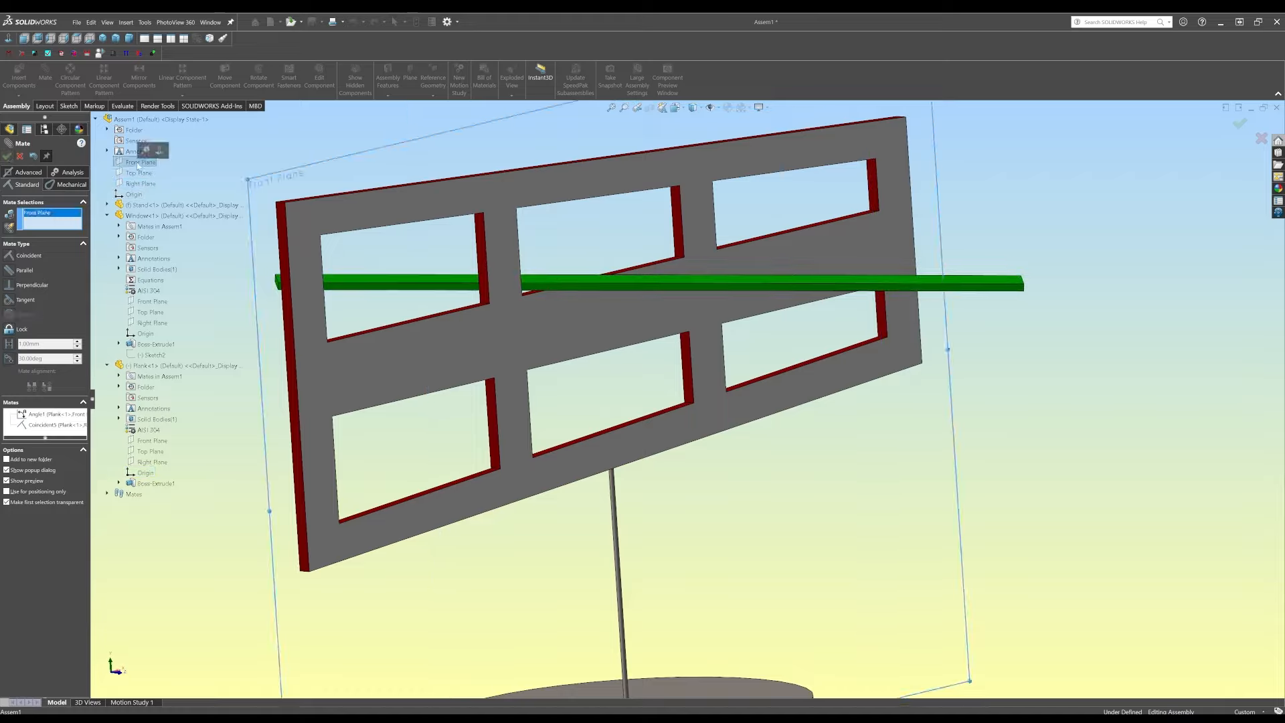
left_click(144, 473)
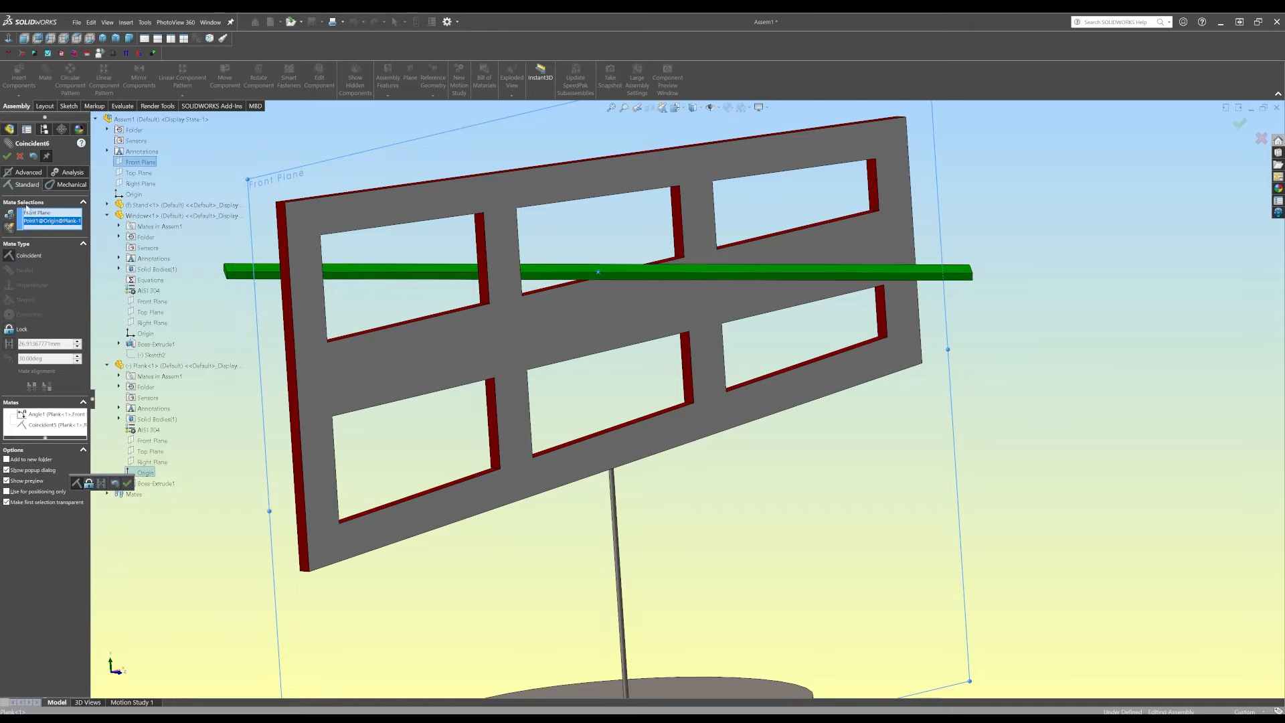
left_click(127, 483)
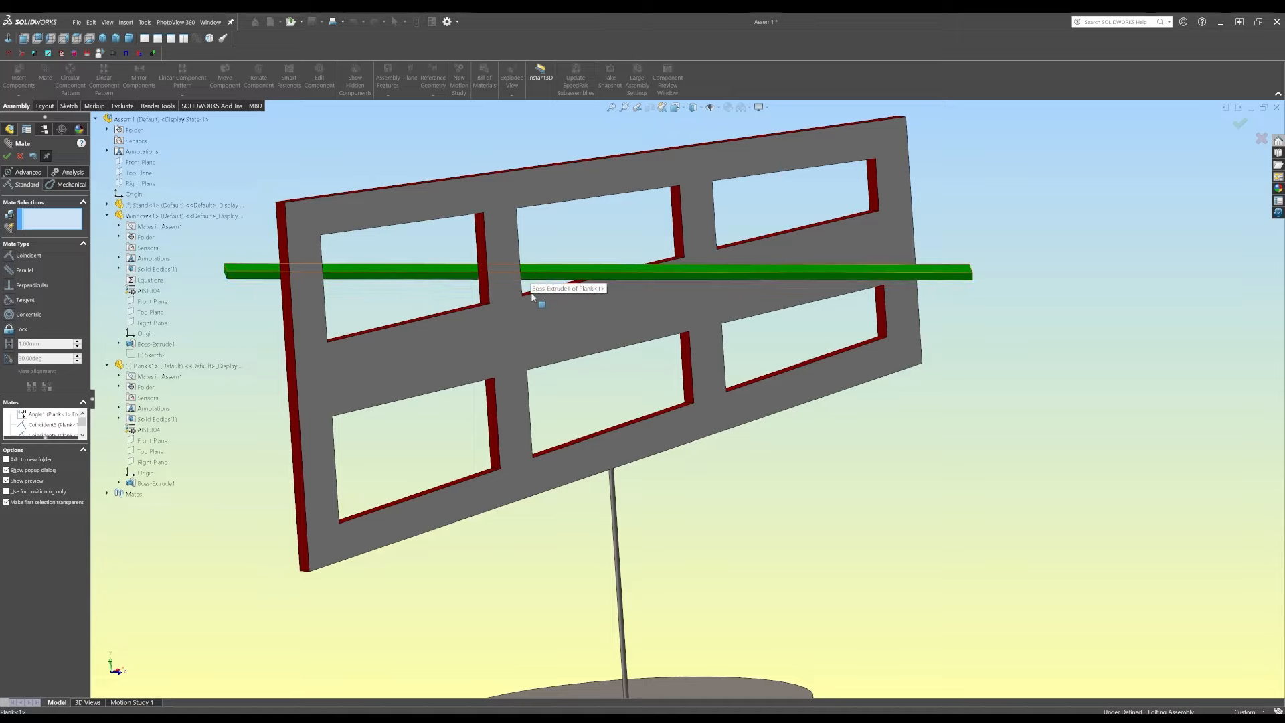
Add an angle mate with flipped dimension between the bottom face of the Window's upper middle opening and the Plank's underside
scroll(564, 304, "down", 10)
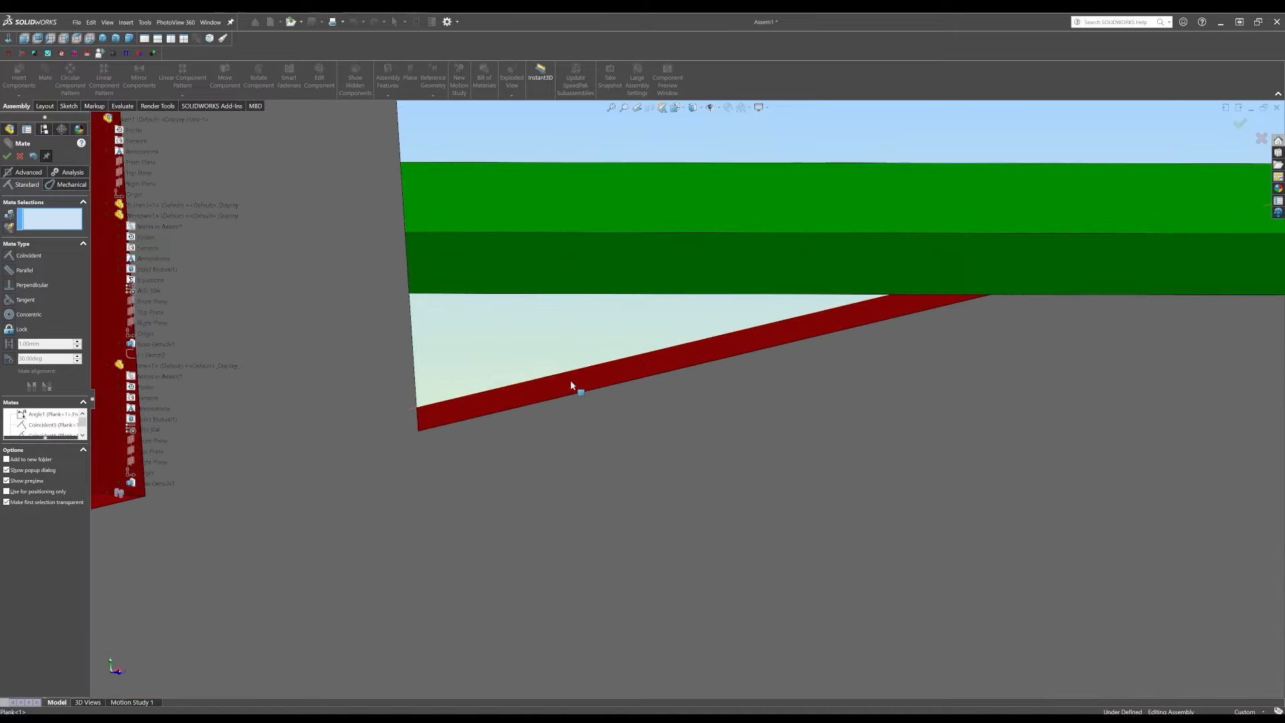
left_click(571, 385)
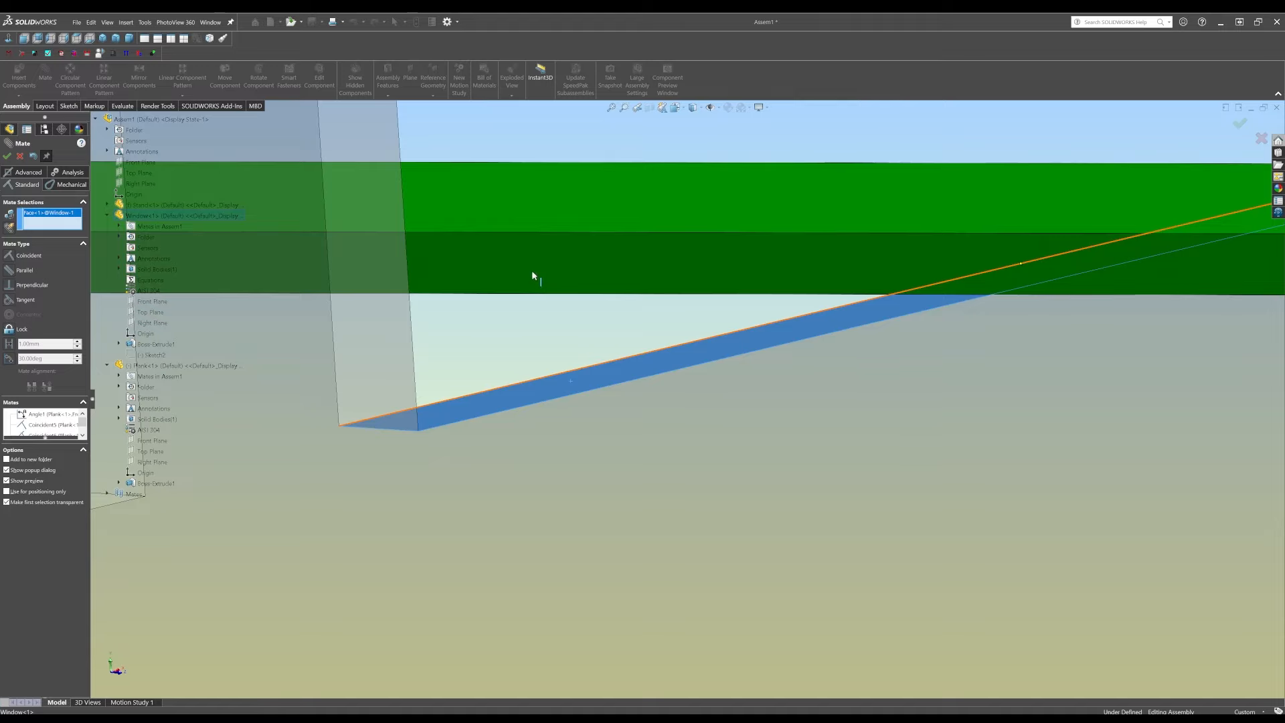
scroll(528, 268, "up", 6)
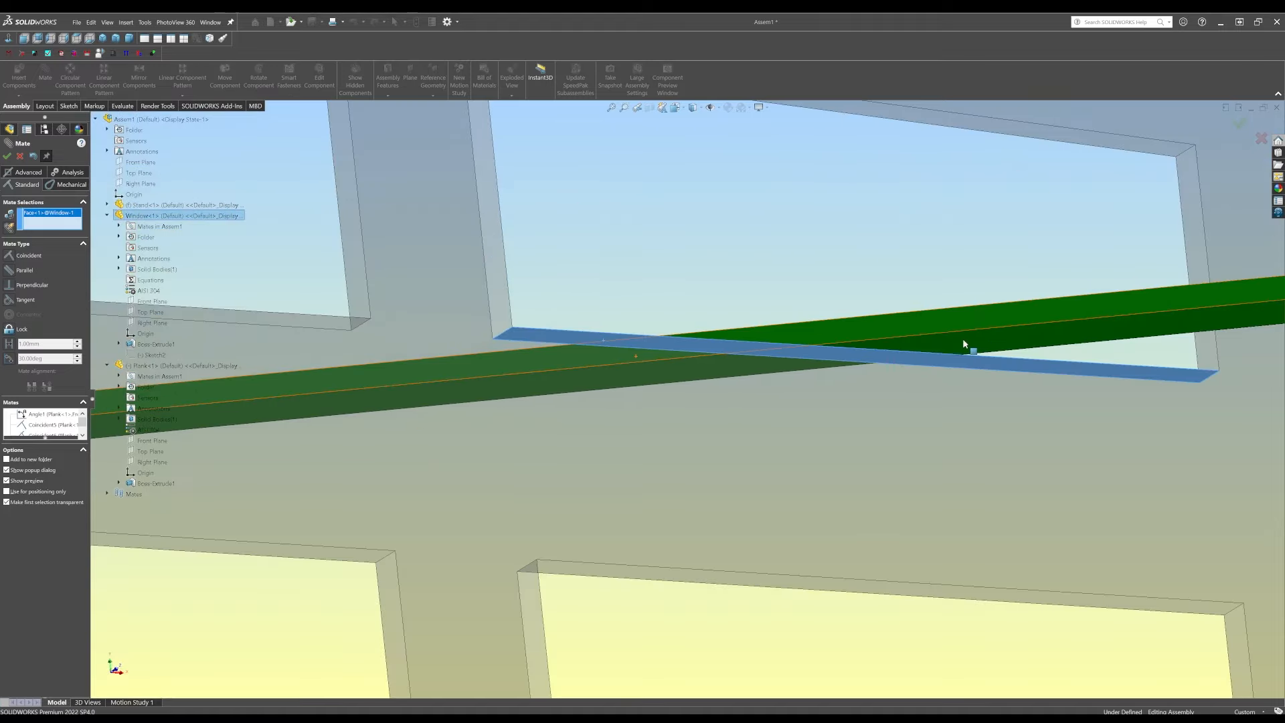
left_click(963, 343)
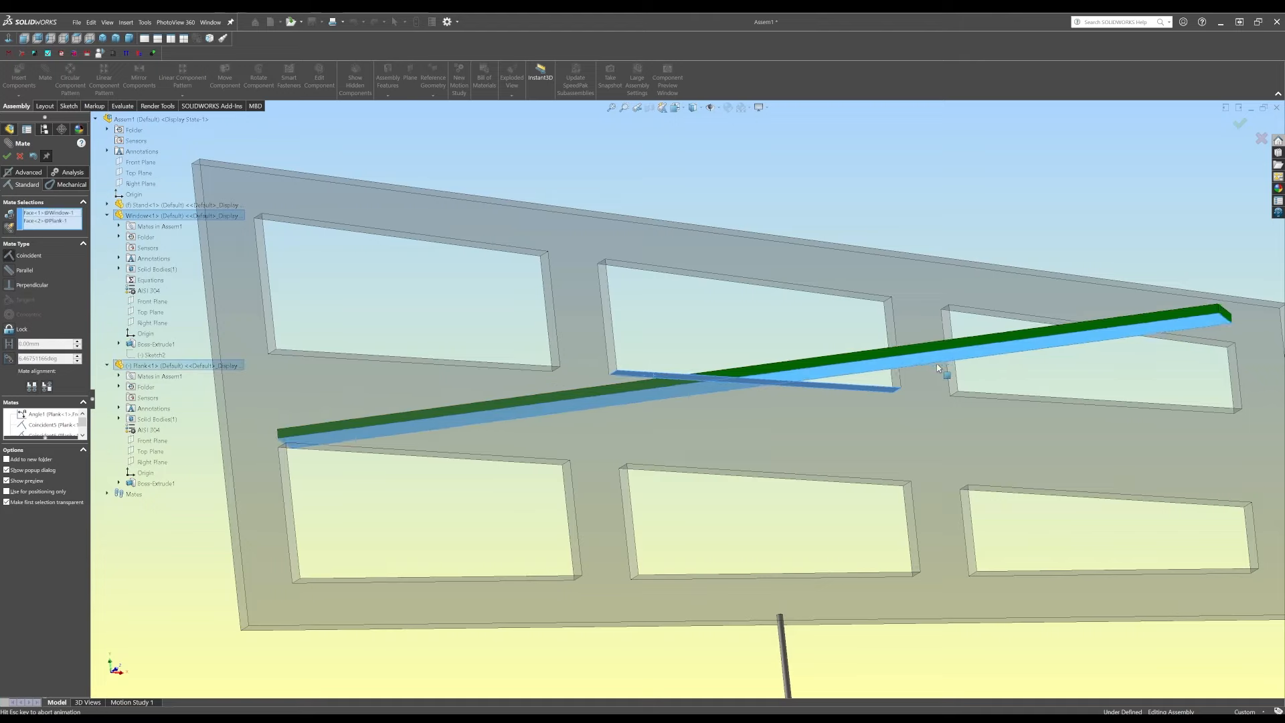
left_click(6, 359)
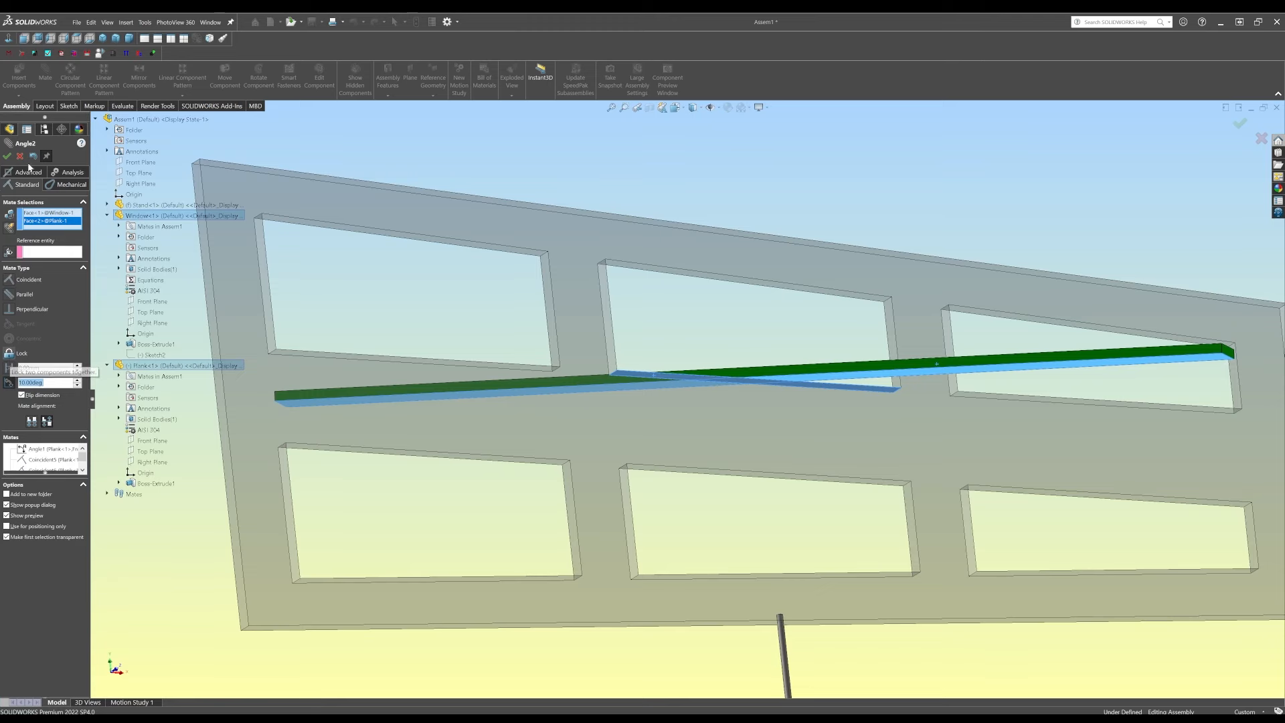
left_click(6, 156)
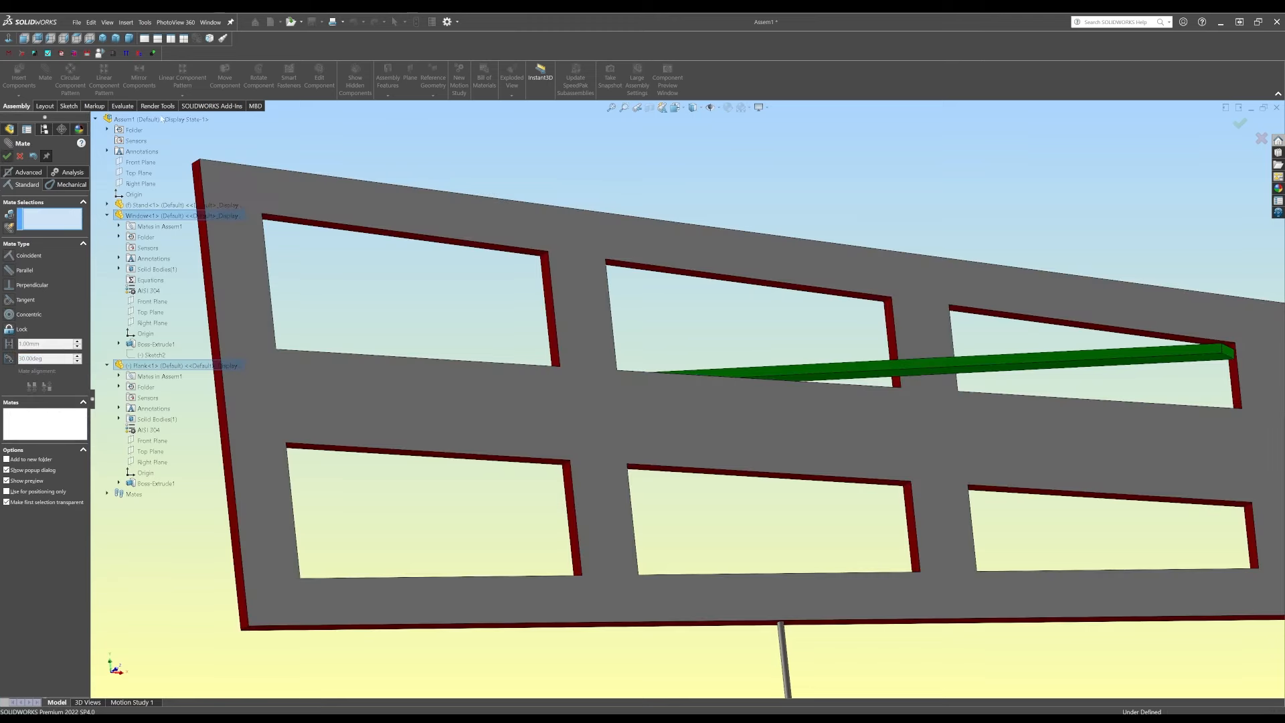